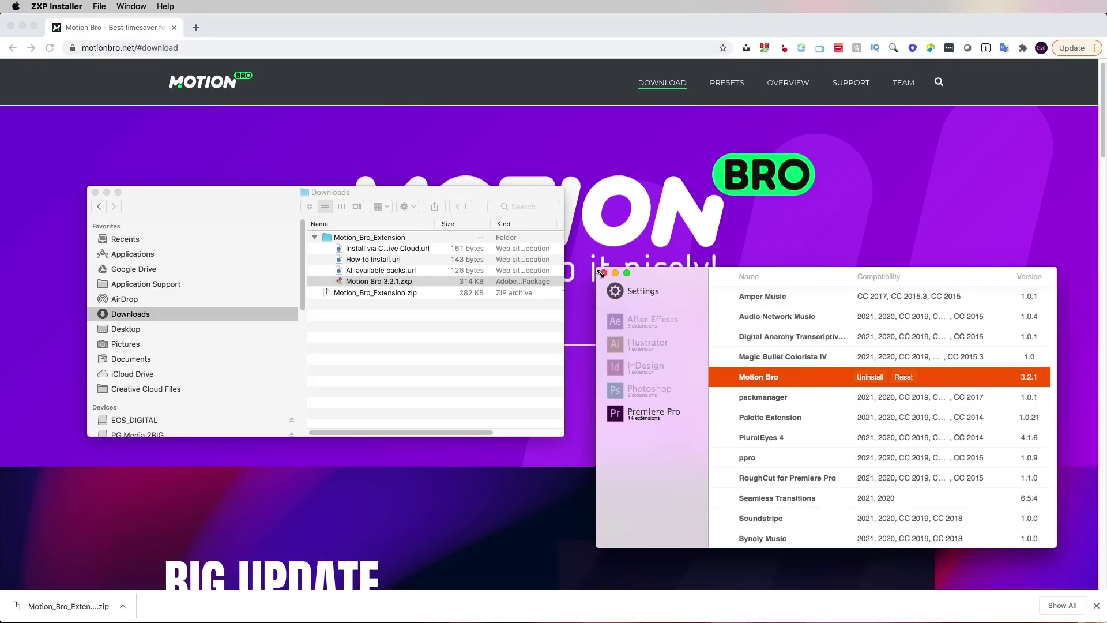
Close ZXP Installer and the Downloads window, then open the Toko pack's Download Fonts.pdf
click(603, 272)
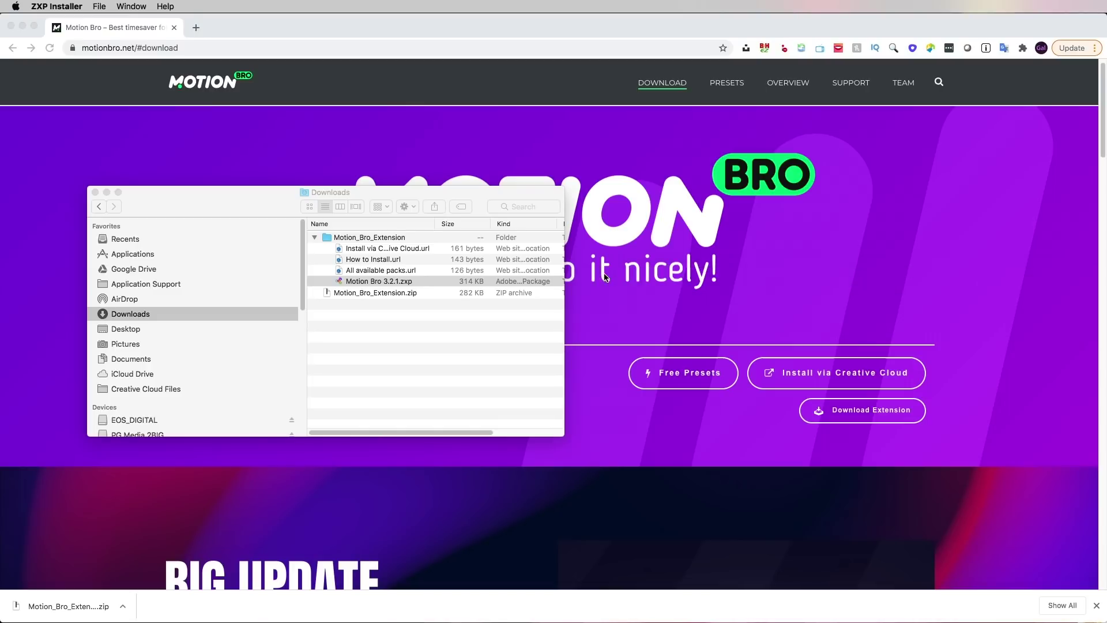
click(96, 192)
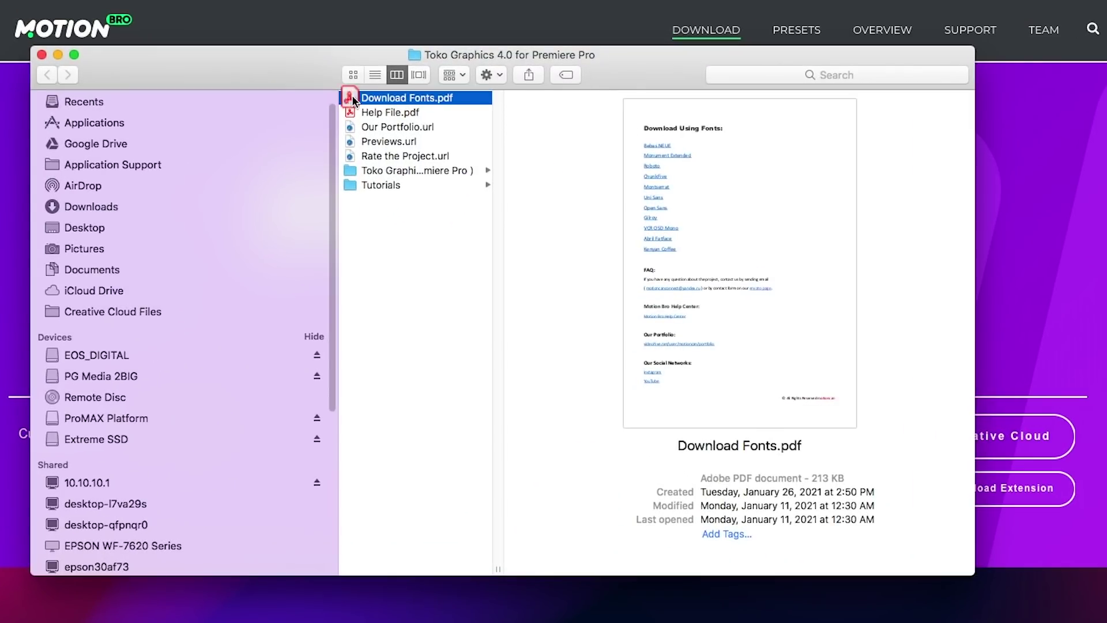
double_click(352, 99)
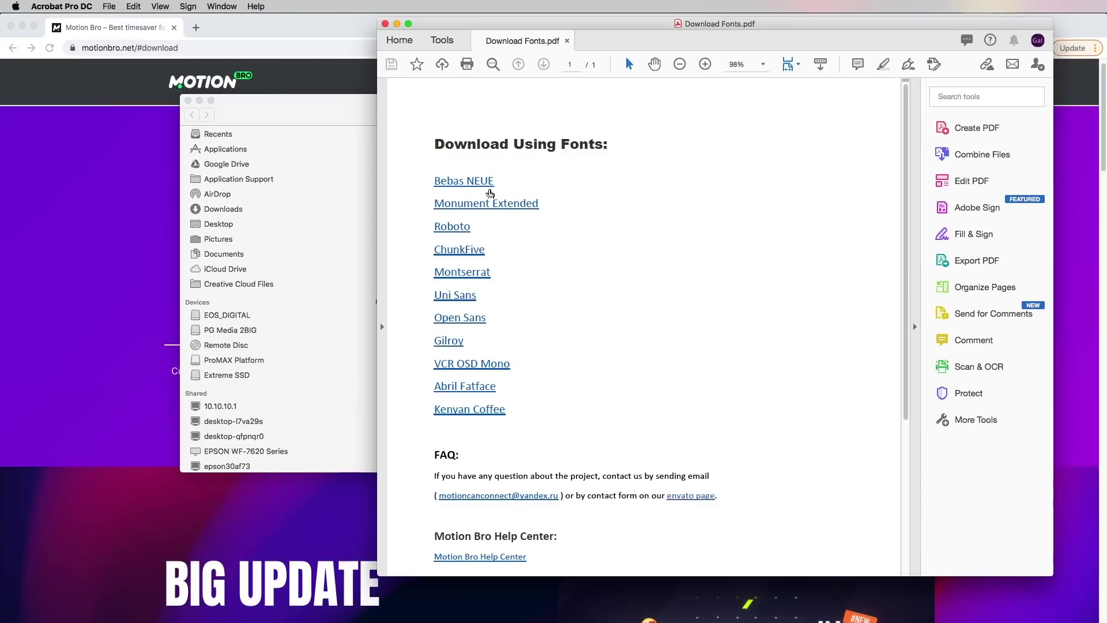
Download Bebas Neue for free from its font page
click(490, 193)
click(1076, 475)
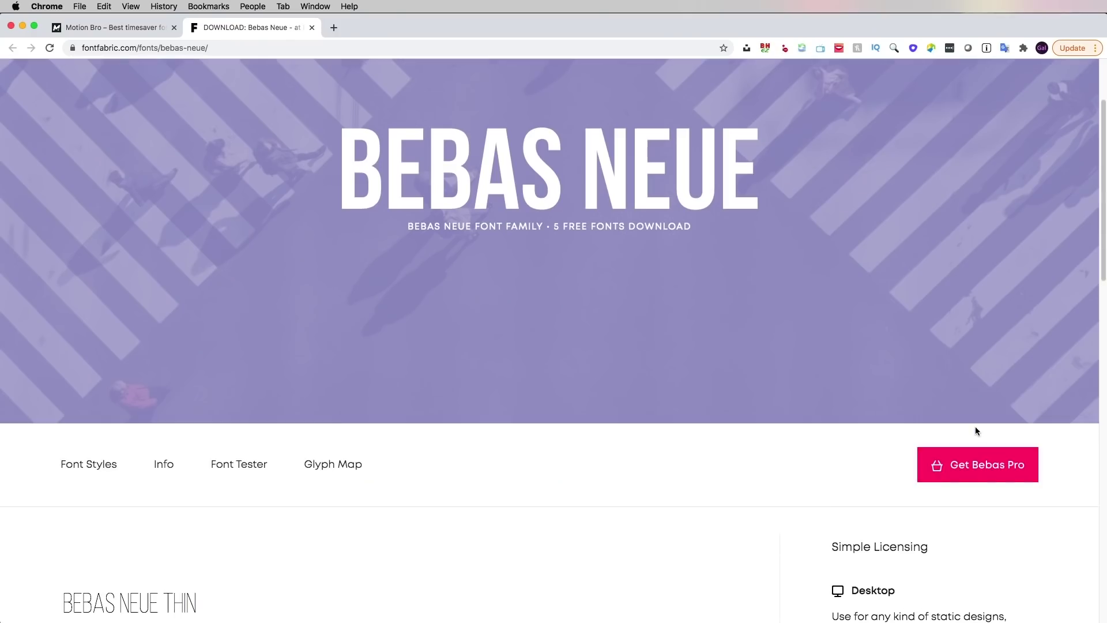
scroll(976, 431, down, 10)
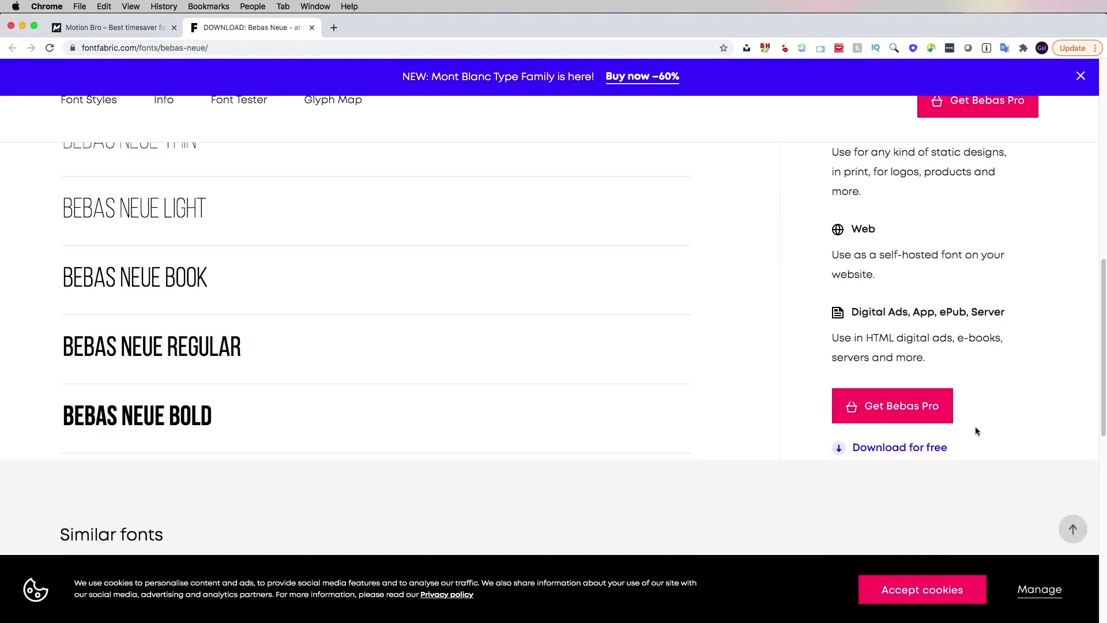
scroll(976, 431, down, 3)
click(882, 333)
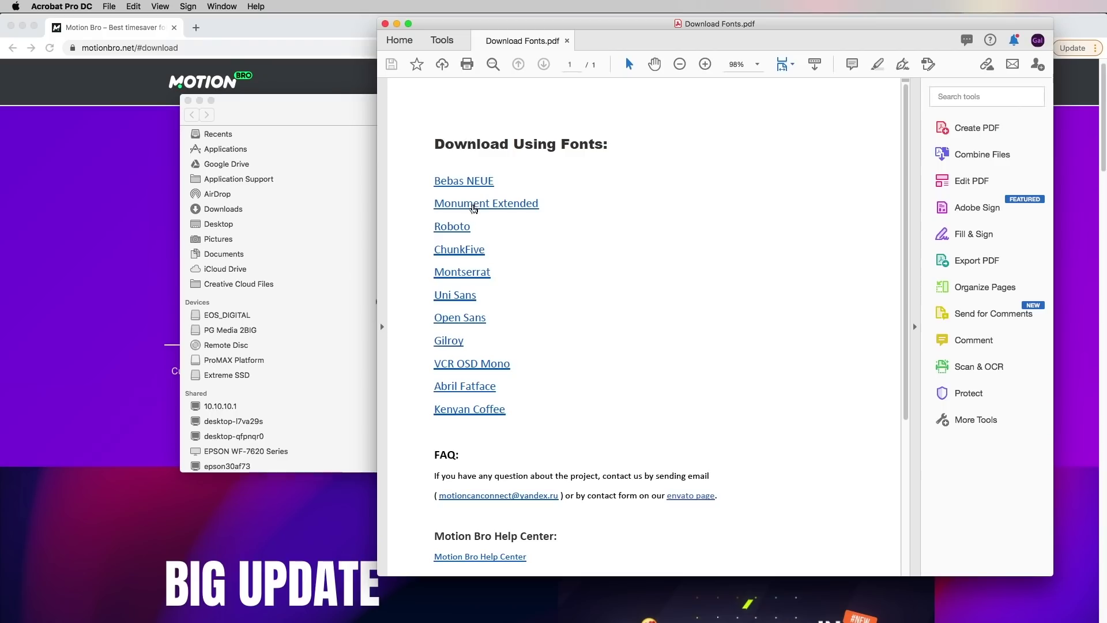
Download the Monument Extended font zip from befonts
click(471, 207)
click(1038, 441)
scroll(908, 382, down, 10)
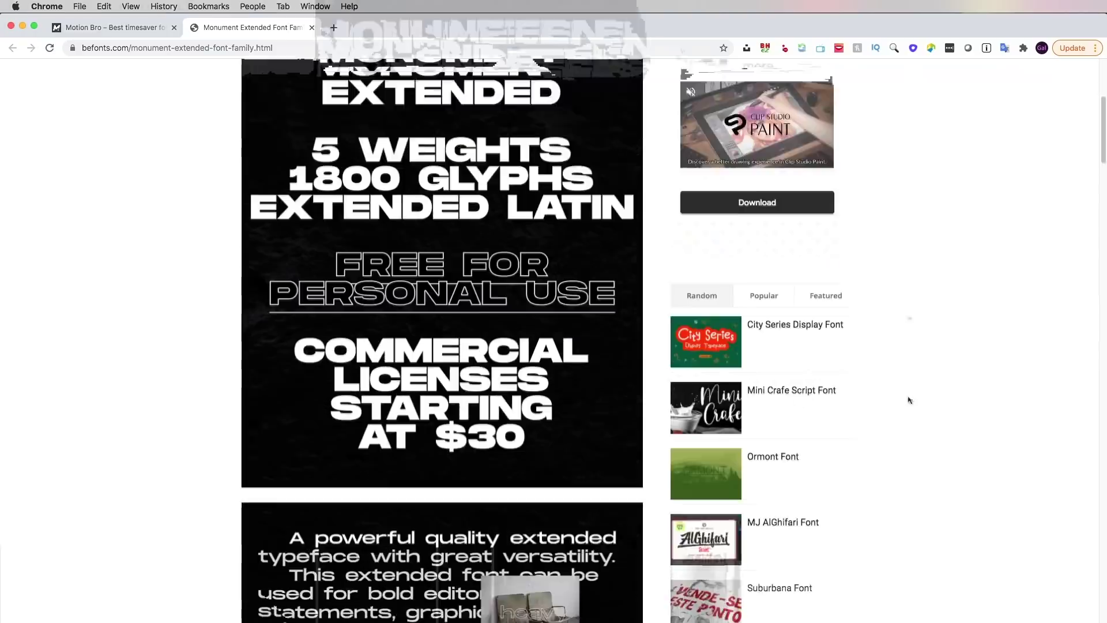
scroll(906, 382, down, 15)
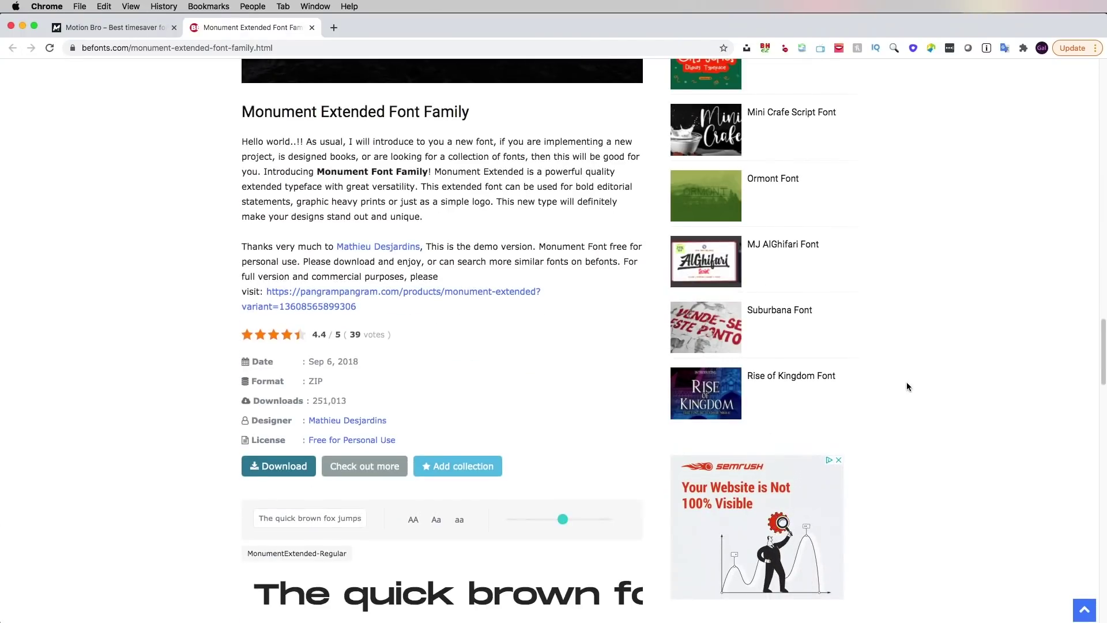
click(276, 474)
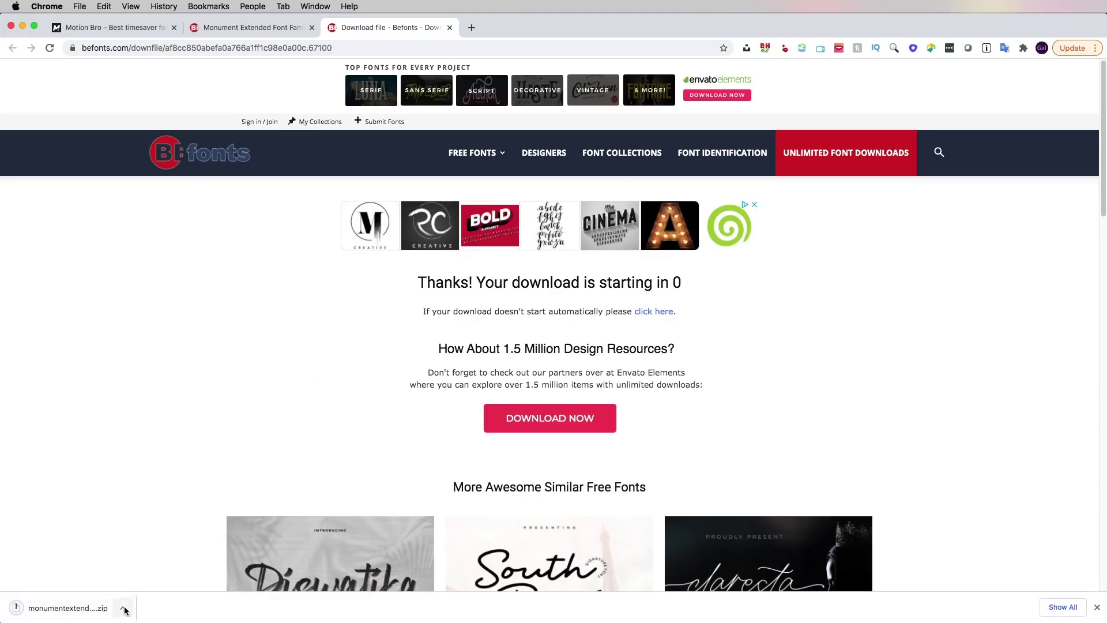
key(super+Tab)
Unzip Monument Extended into the Toko folder and install its Regular and Ultrabold fonts in Font Book
drag(548, 402, 453, 320)
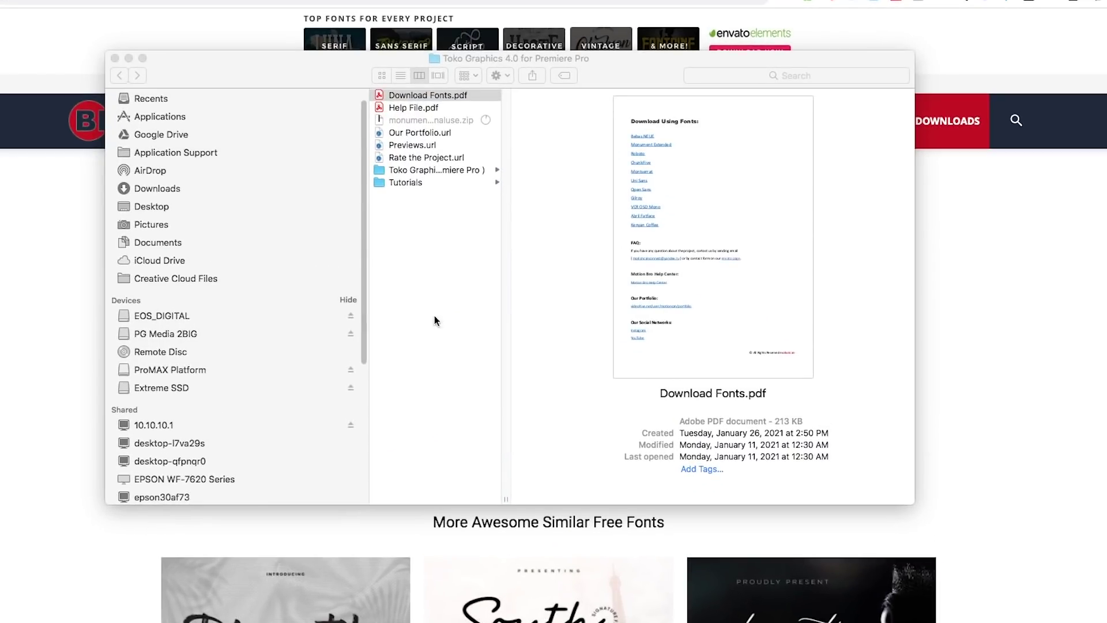
click(423, 120)
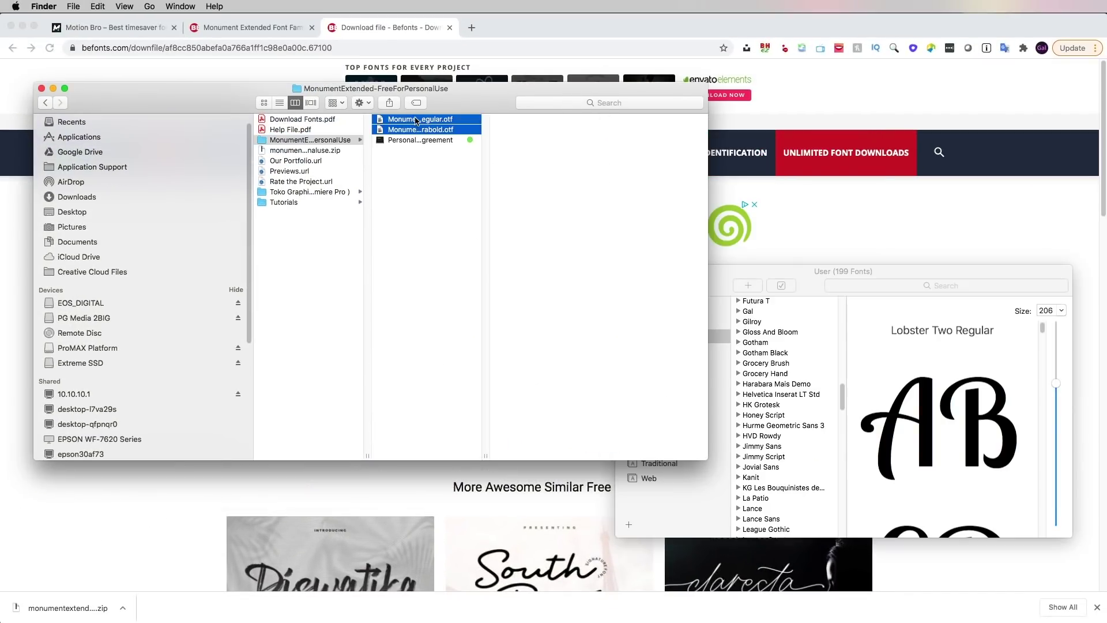
drag(420, 129, 810, 447)
click(738, 462)
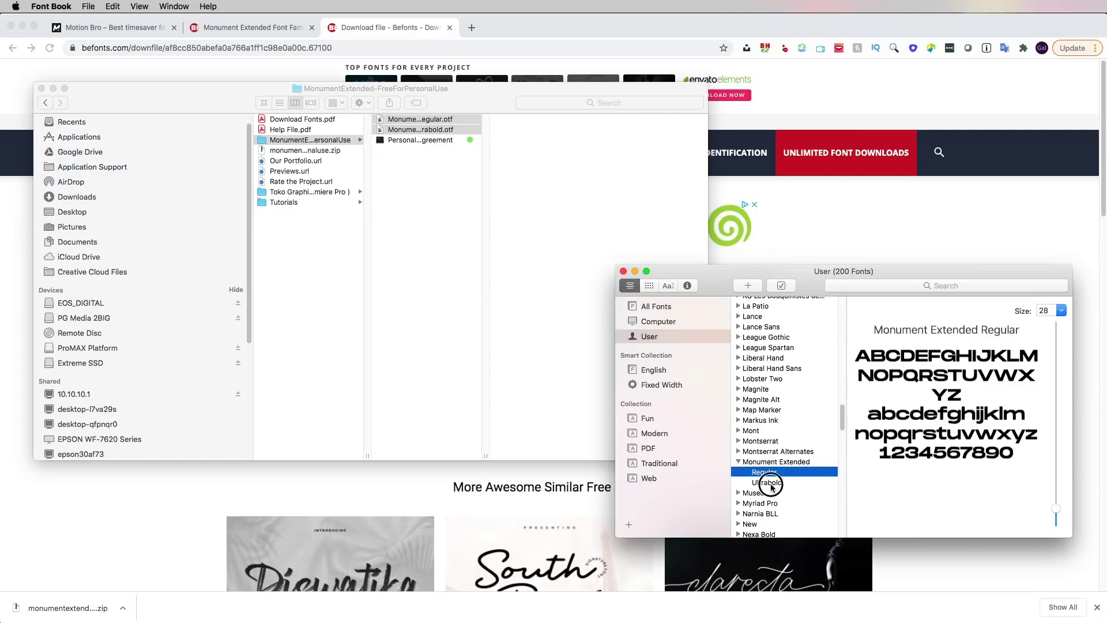
click(767, 483)
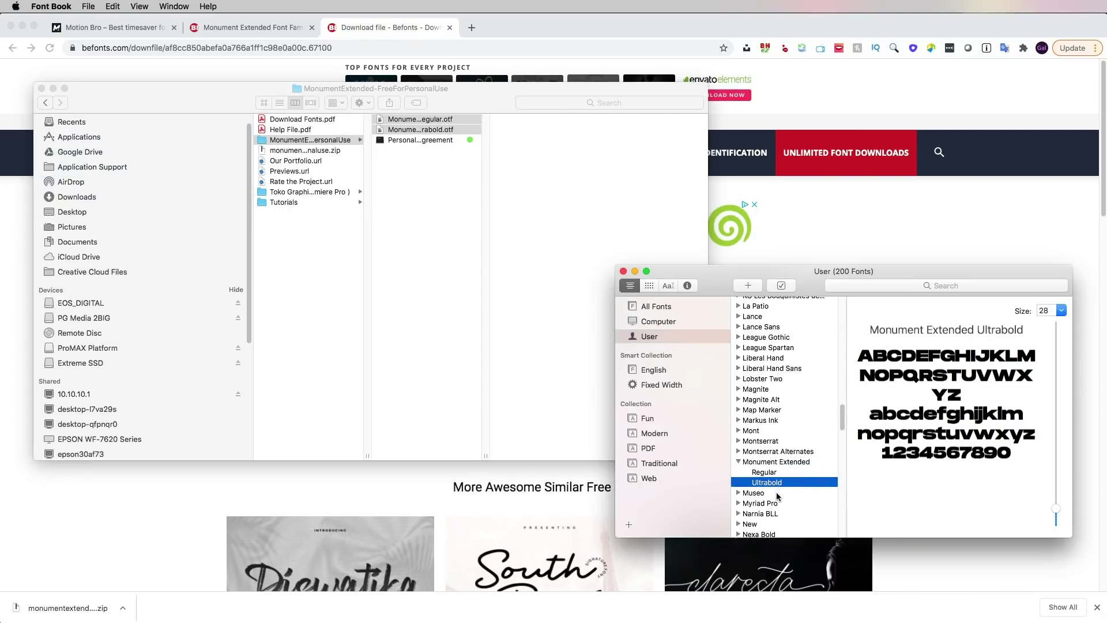
click(623, 272)
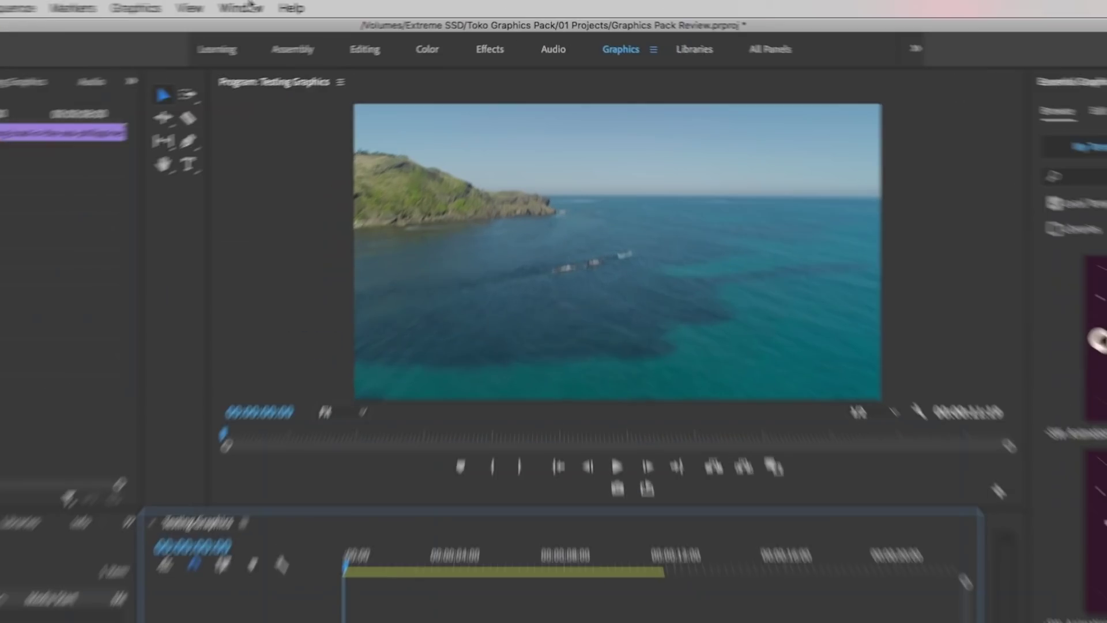
Open Motion Bro v3.2.1 from Window > Extensions, dock it, and show its settings
click(342, 6)
mouse_move(309, 95)
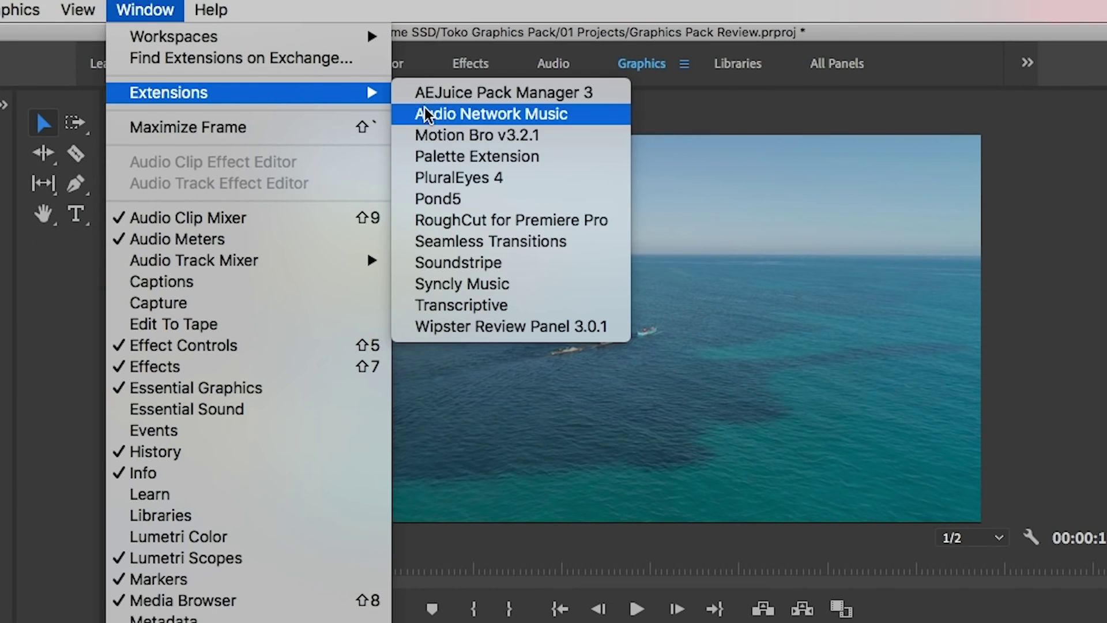
click(584, 147)
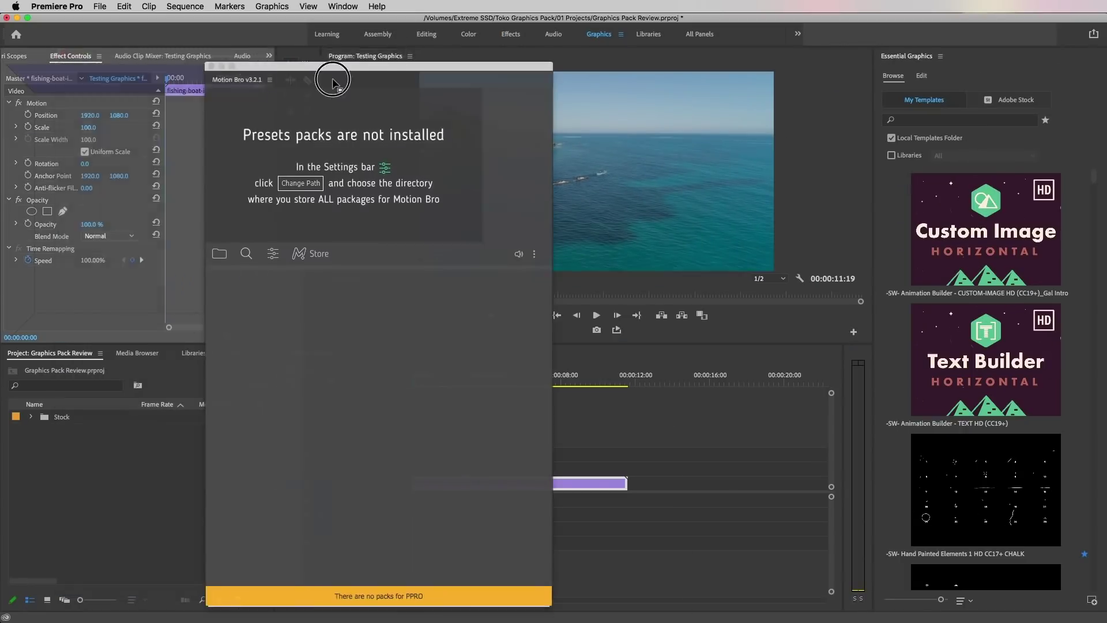
drag(329, 77, 874, 147)
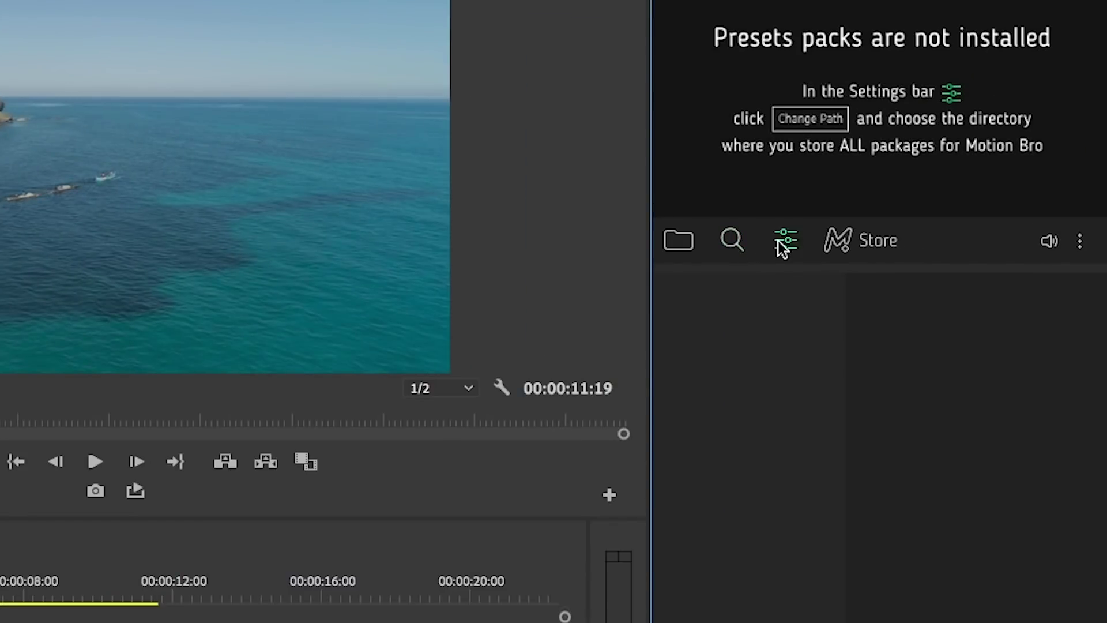
click(938, 205)
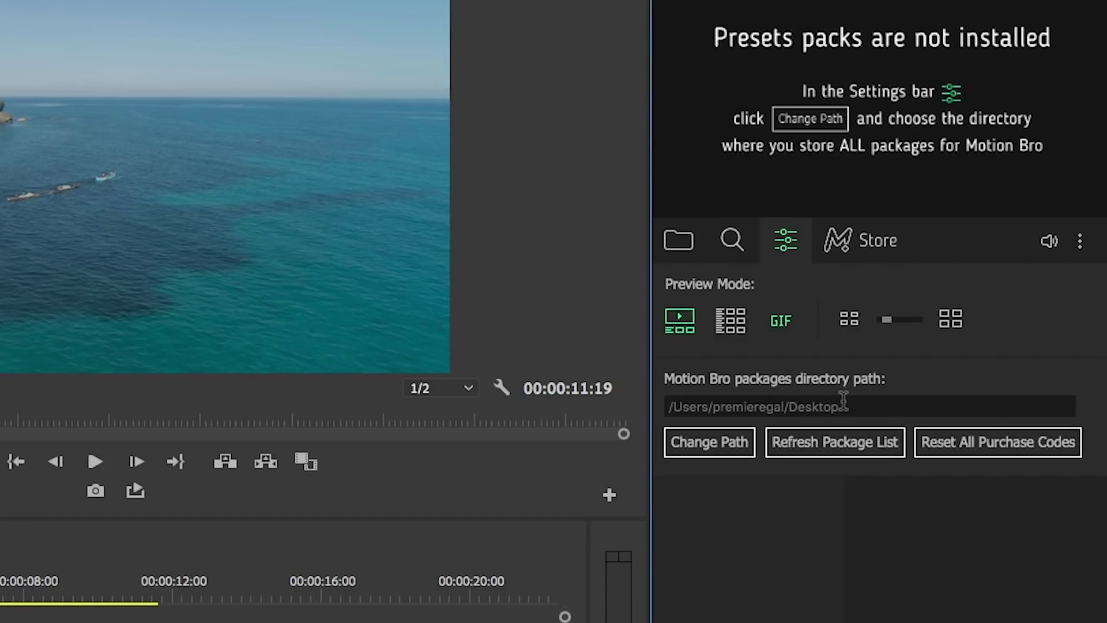
Set Motion Bro's packages path to the Toko Graphics 4.0 ( Premiere Pro ) folder
click(715, 442)
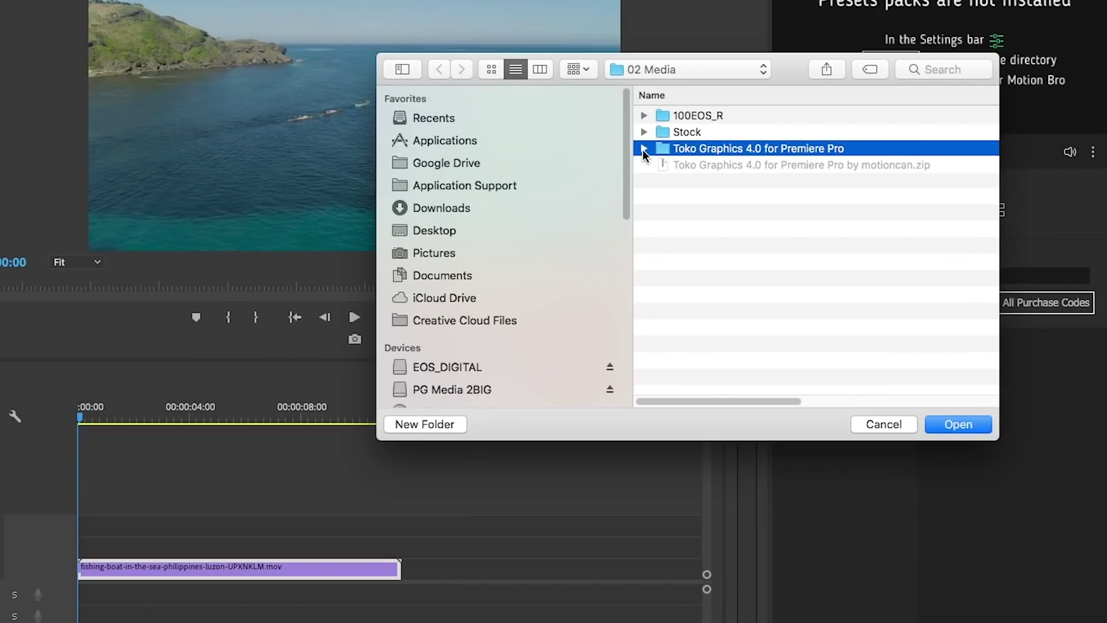
click(790, 203)
click(659, 248)
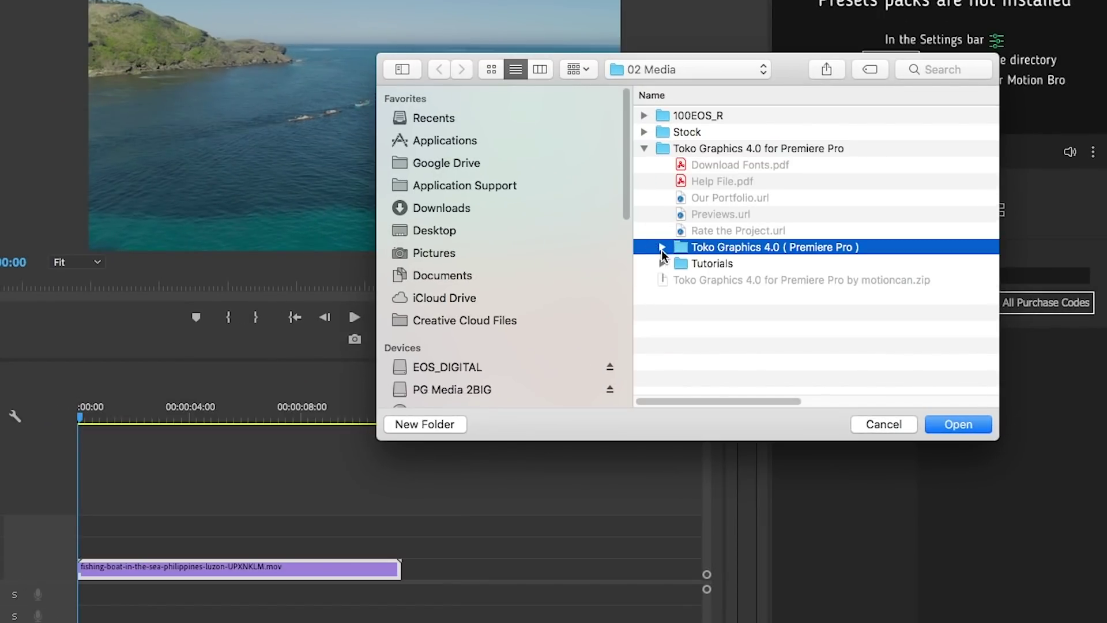
click(662, 246)
scroll(686, 253, down, 3)
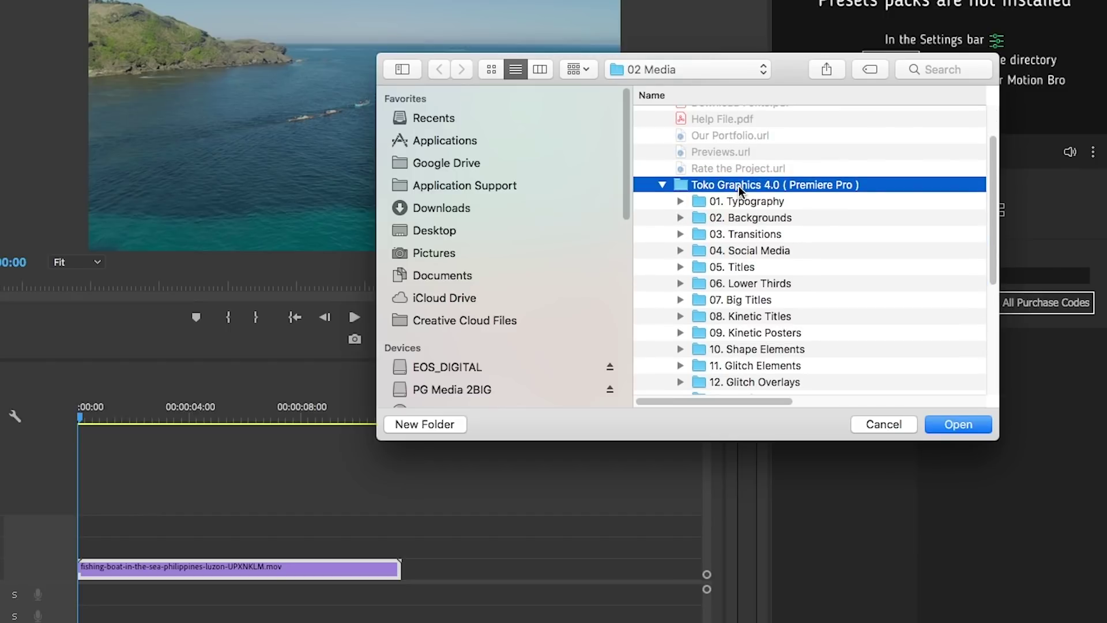
click(967, 426)
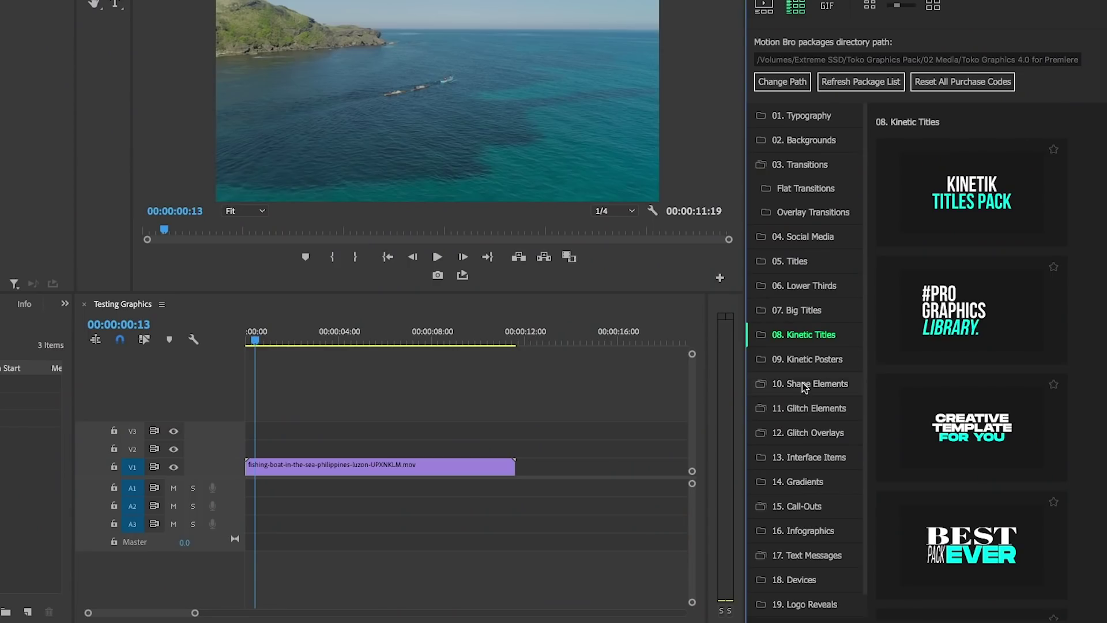
Apply Title_06 from Motion Bro's 05. Titles and preview it at about 4 seconds
click(798, 166)
click(801, 220)
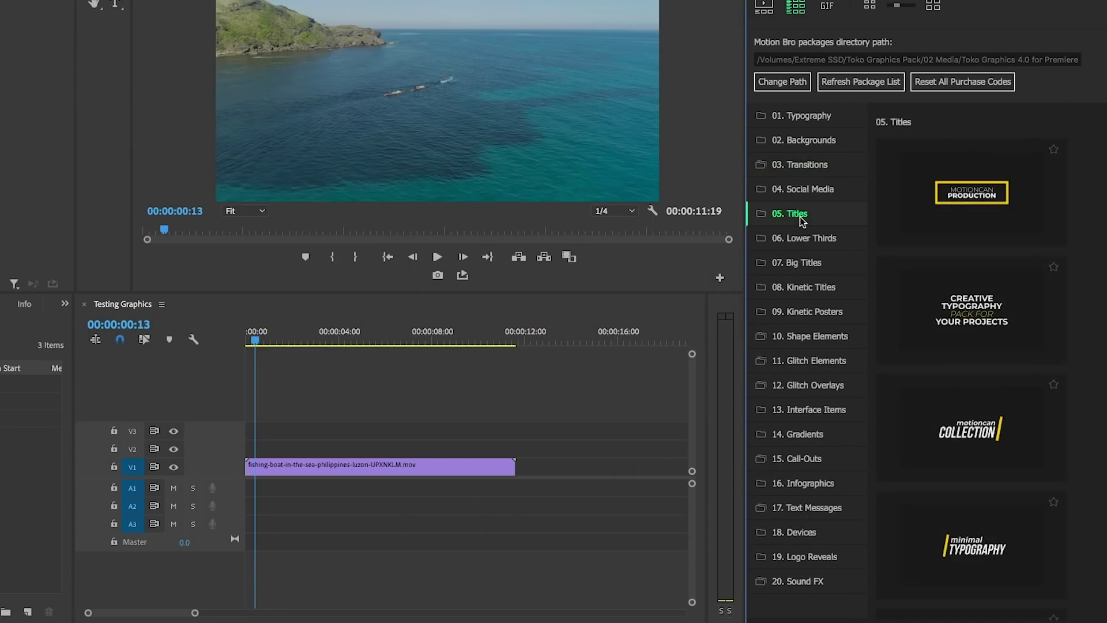
mouse_move(990, 210)
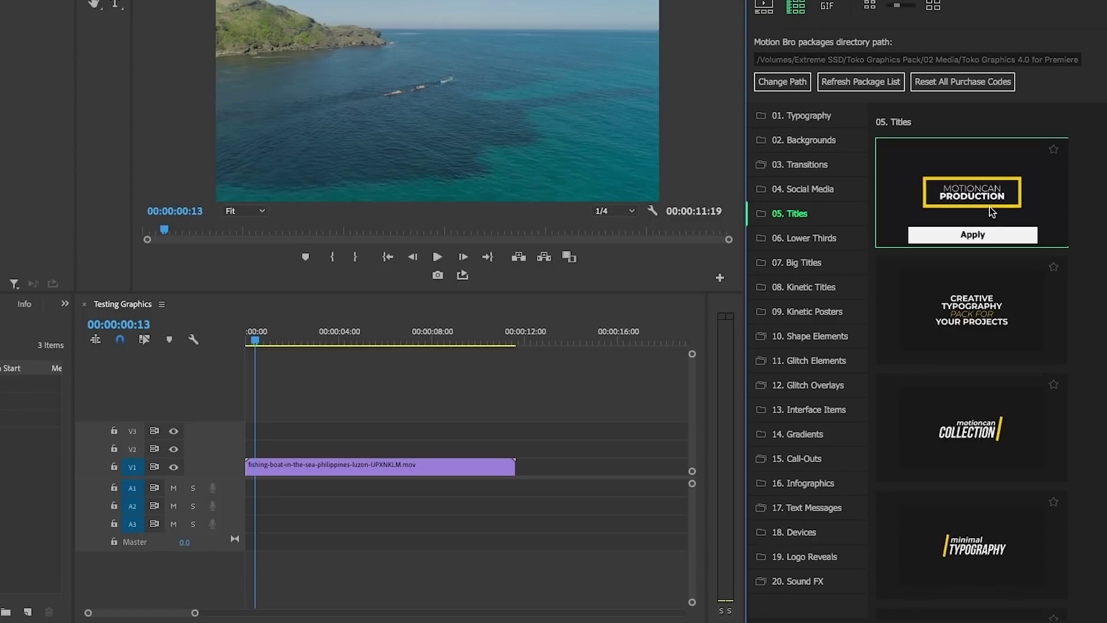
scroll(985, 339, down, 5)
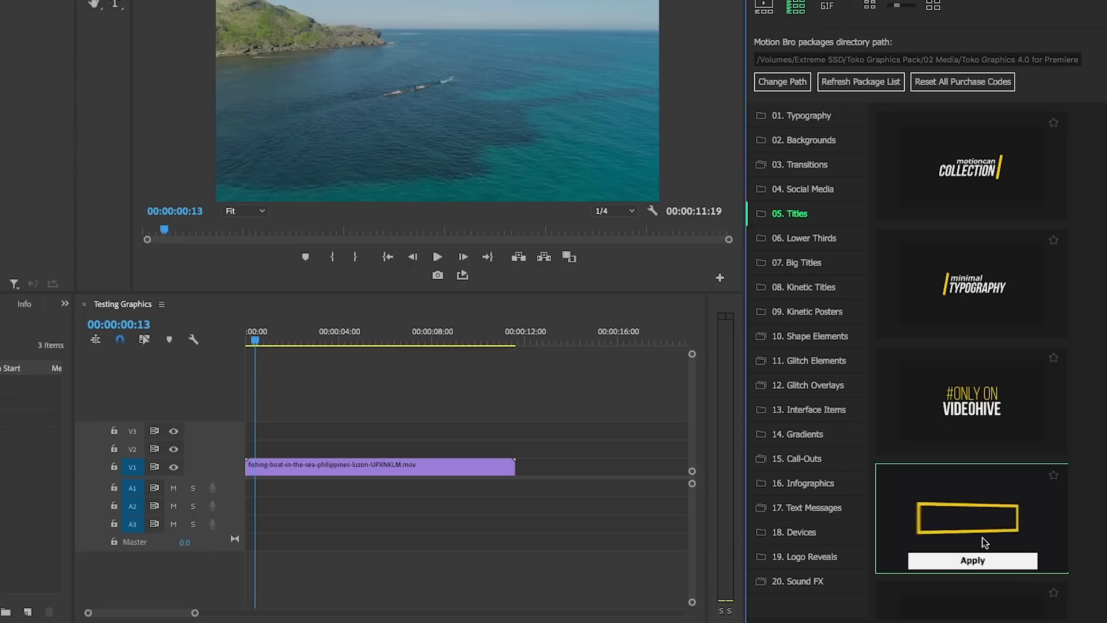
click(985, 563)
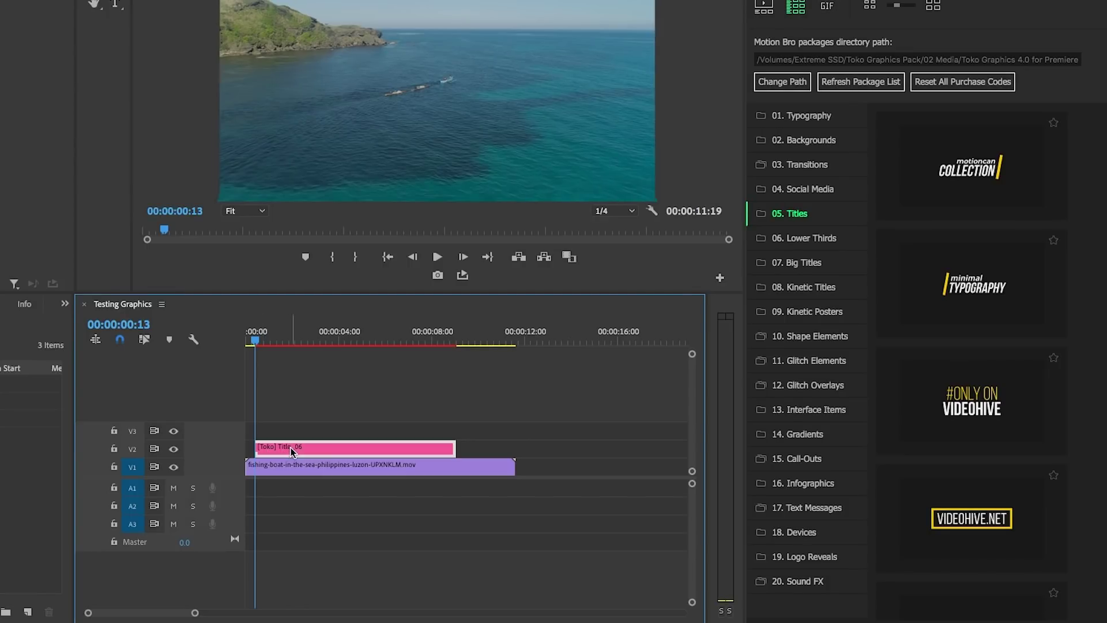
drag(273, 339, 342, 341)
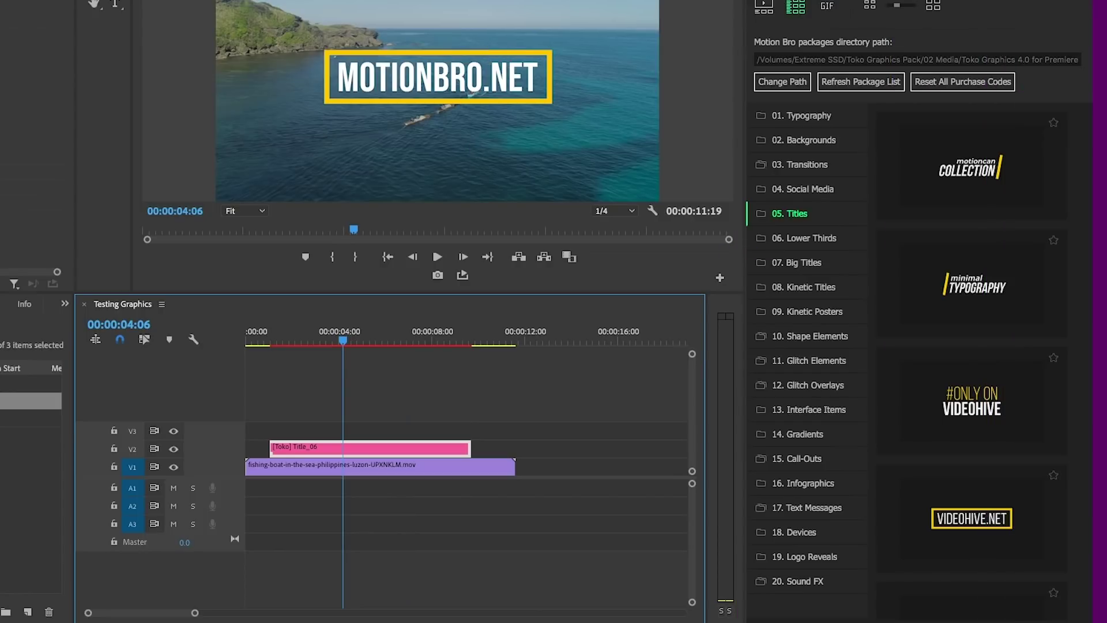
Change the title to PREMIEREGAL.COM in Montserrat Black size 263 with a purple box, then play it
double_click(787, 12)
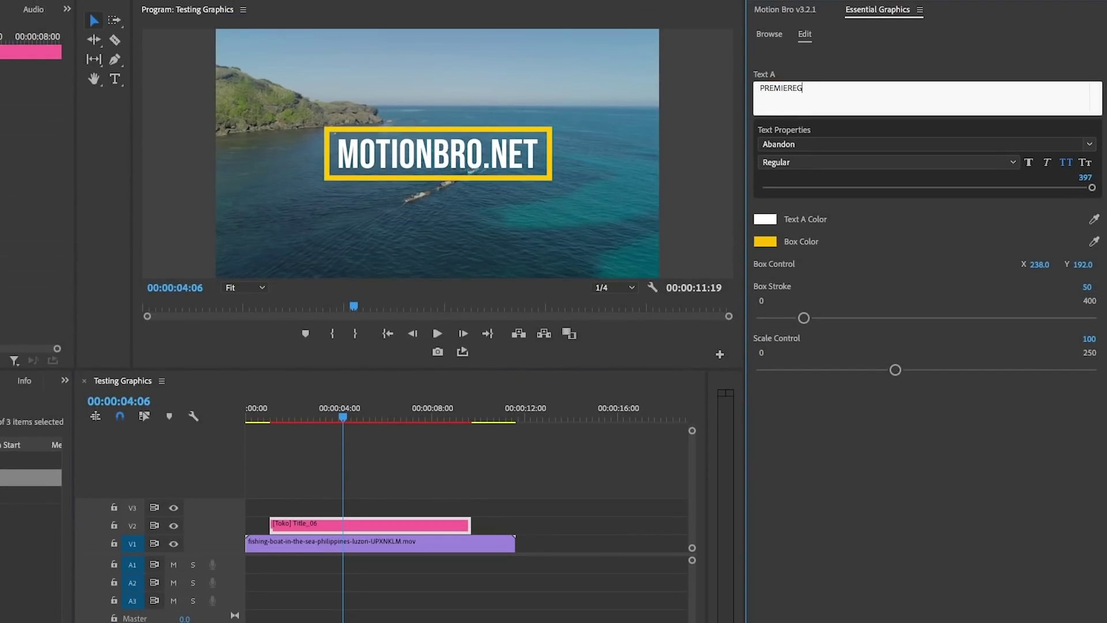
click(849, 127)
click(765, 241)
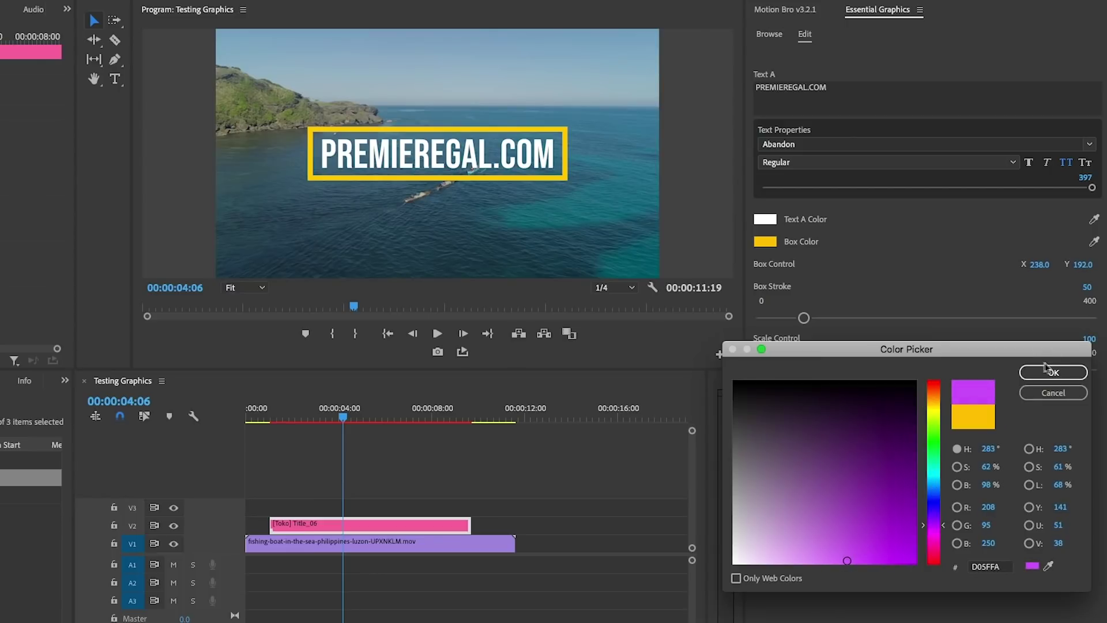
click(1052, 372)
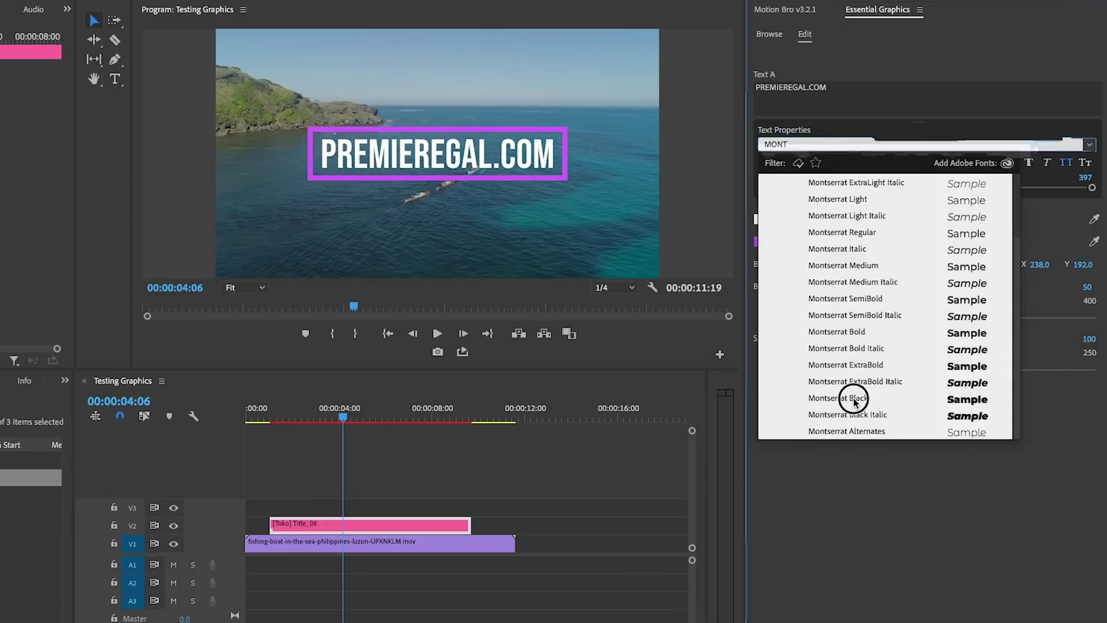
click(852, 397)
drag(1092, 187, 974, 199)
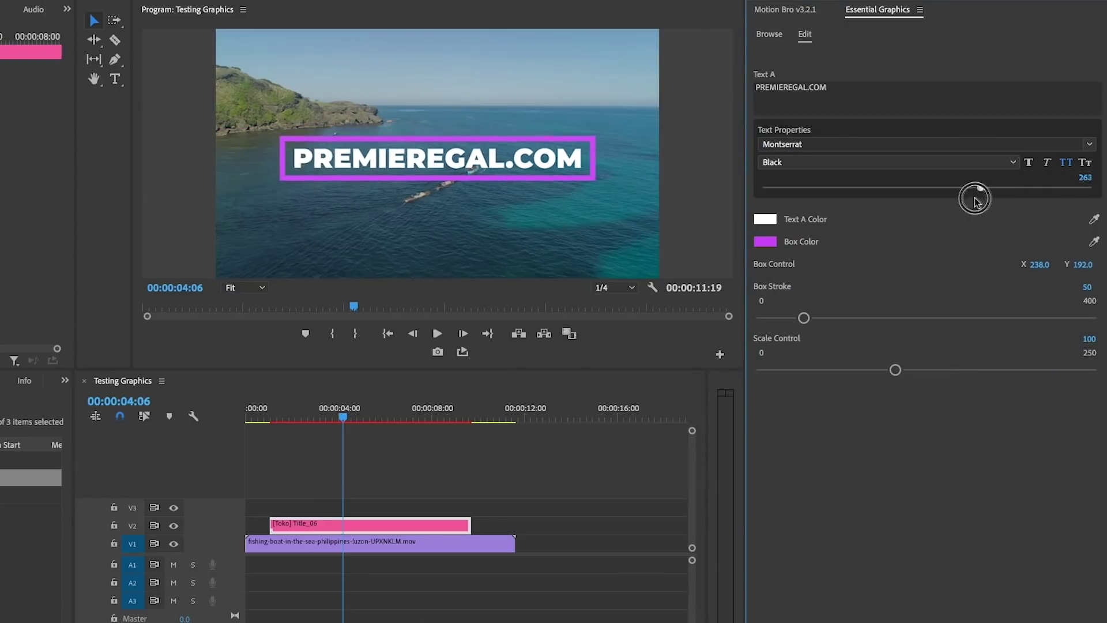
click(348, 619)
key(Return)
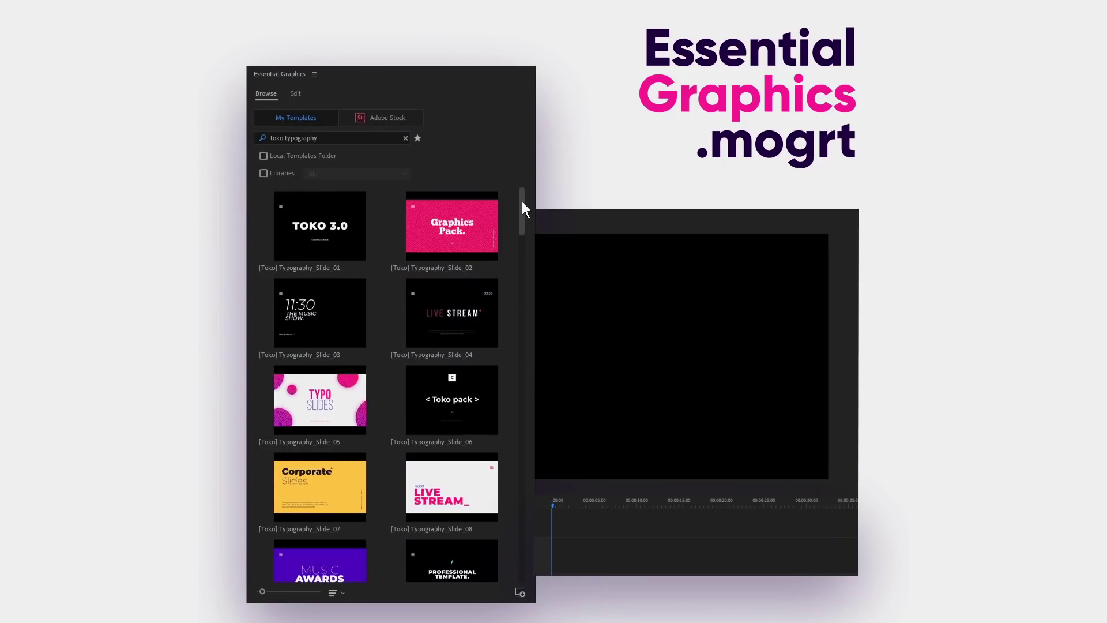
Add Typography_Slide_16 to the timeline and adjust its X/Y Resolution to a larger 4:3 frame
drag(521, 202, 521, 271)
drag(454, 419, 592, 563)
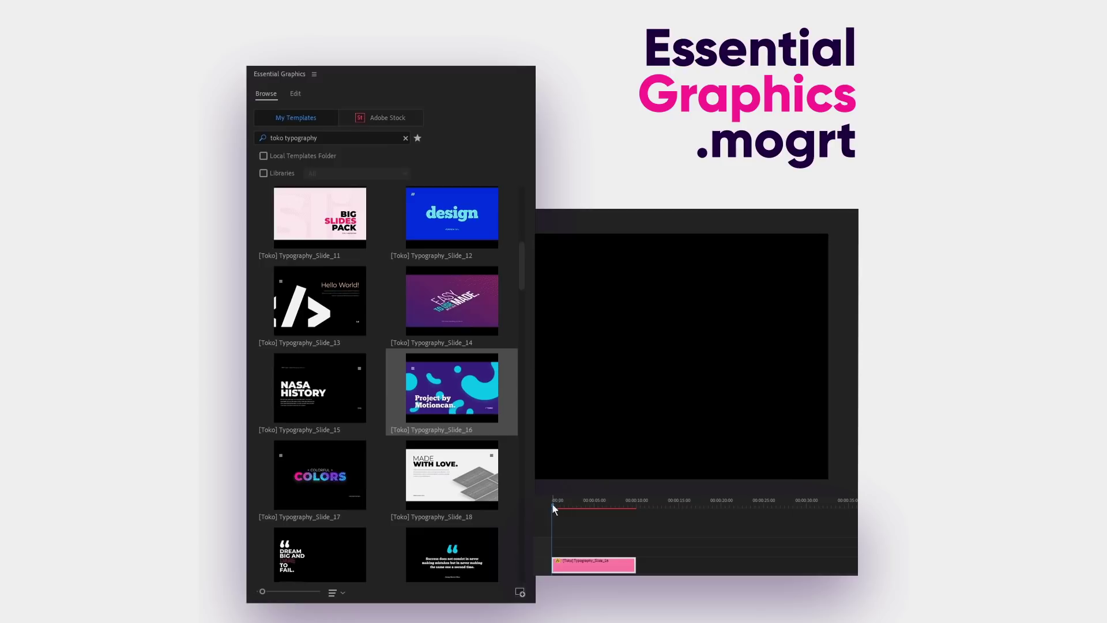
click(296, 93)
drag(528, 193, 528, 308)
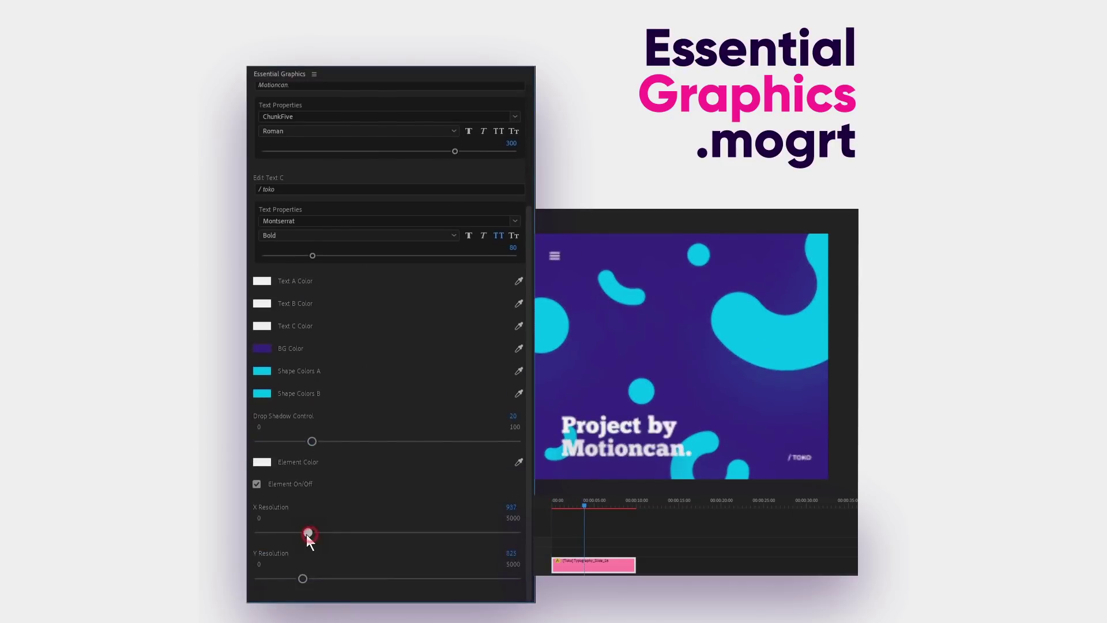
drag(306, 533, 290, 531)
drag(302, 578, 280, 579)
drag(285, 531, 306, 532)
drag(286, 578, 299, 578)
drag(528, 406, 528, 291)
Set the slide text to Auto Resize / For Premiere Pro in Arial, then apply Lower_Third_02
click(277, 134)
text(Auto Resize)
key(Return)
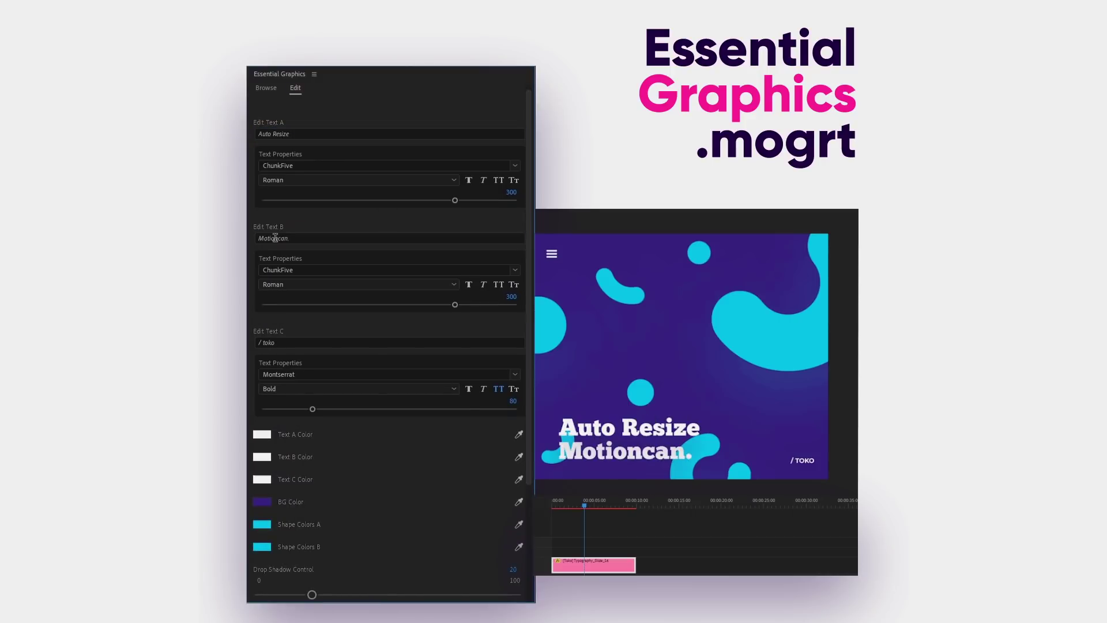
click(386, 165)
click(400, 247)
click(386, 269)
click(400, 326)
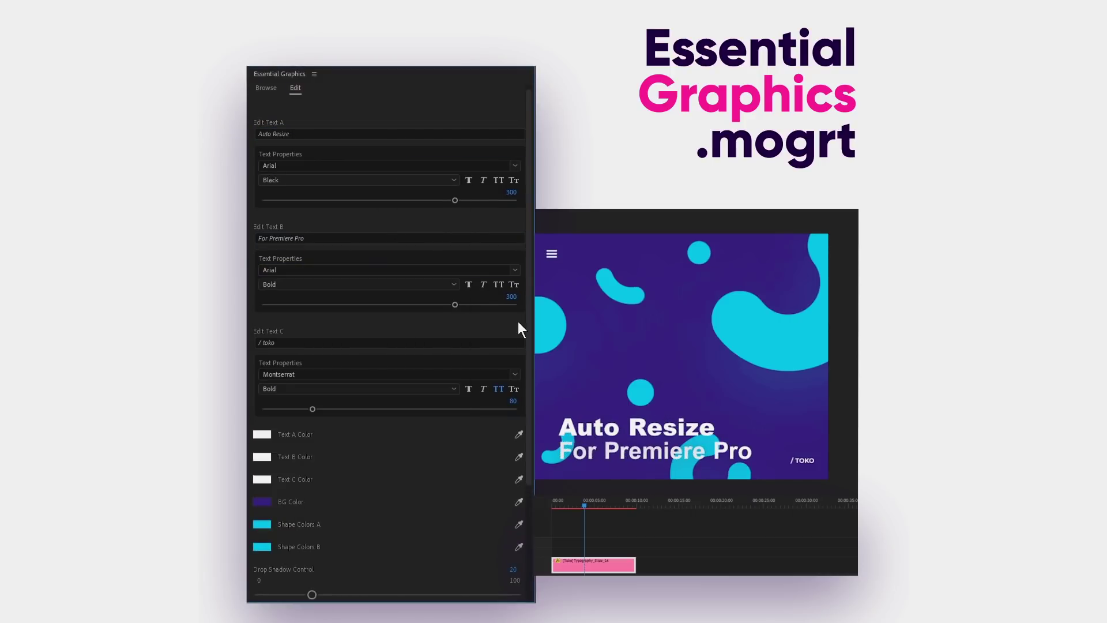
drag(529, 321, 529, 411)
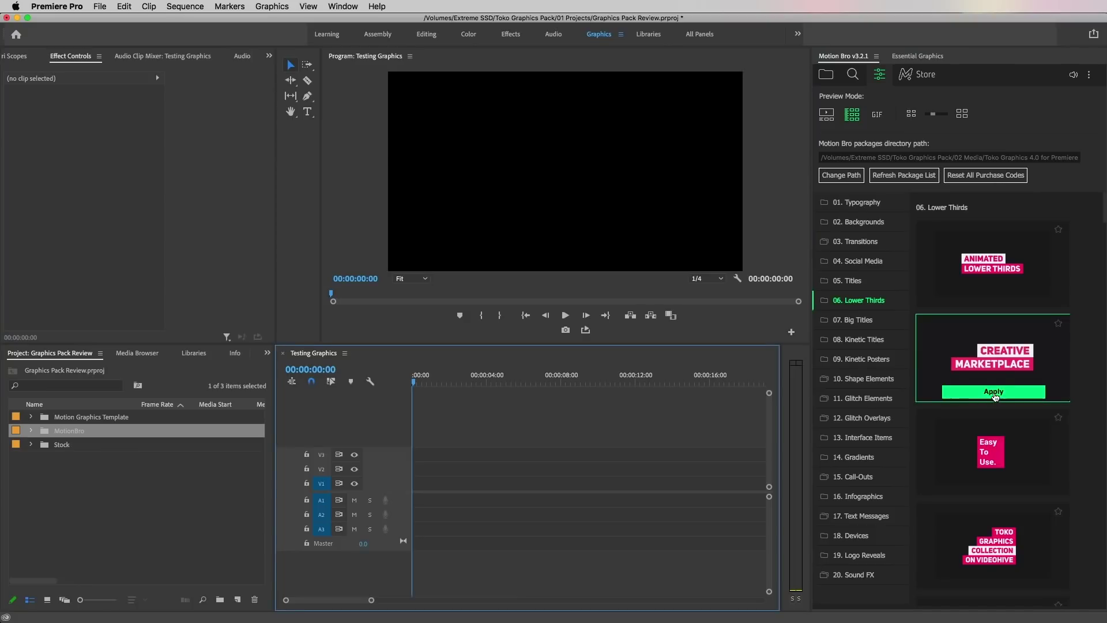
click(994, 392)
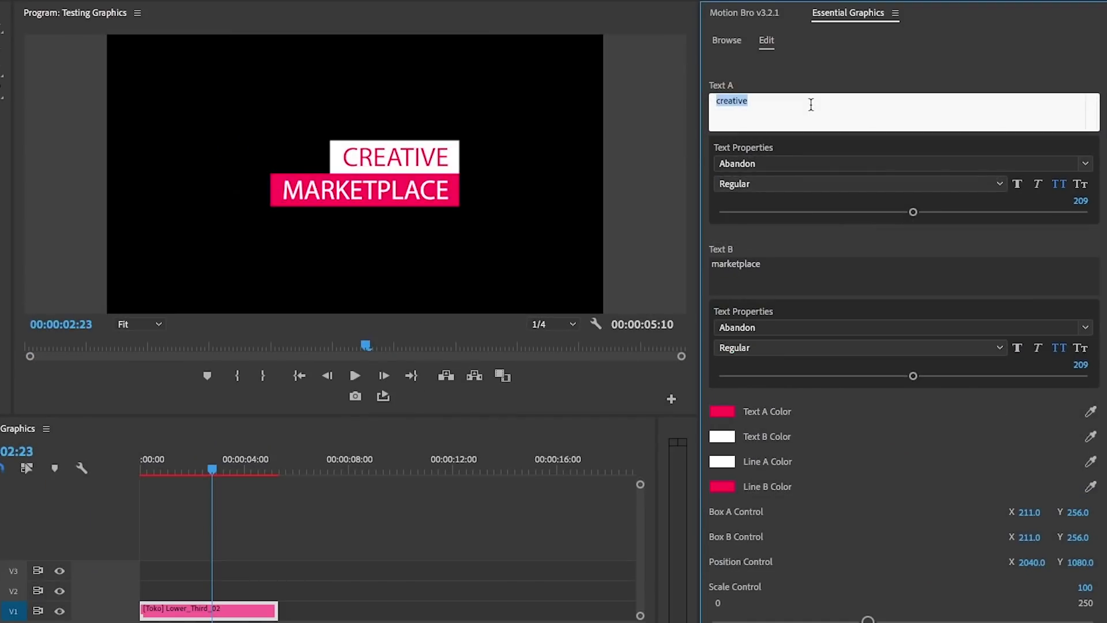
Edit the lower third's name and handle, set Montserrat Bold, and reduce Scale Control
click(740, 263)
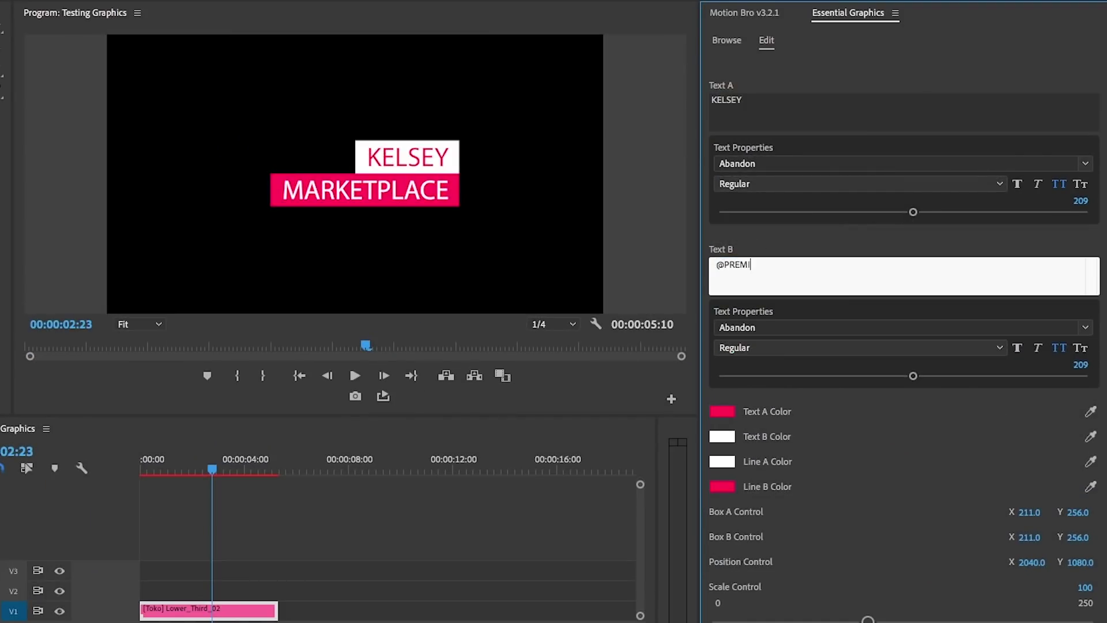
click(761, 248)
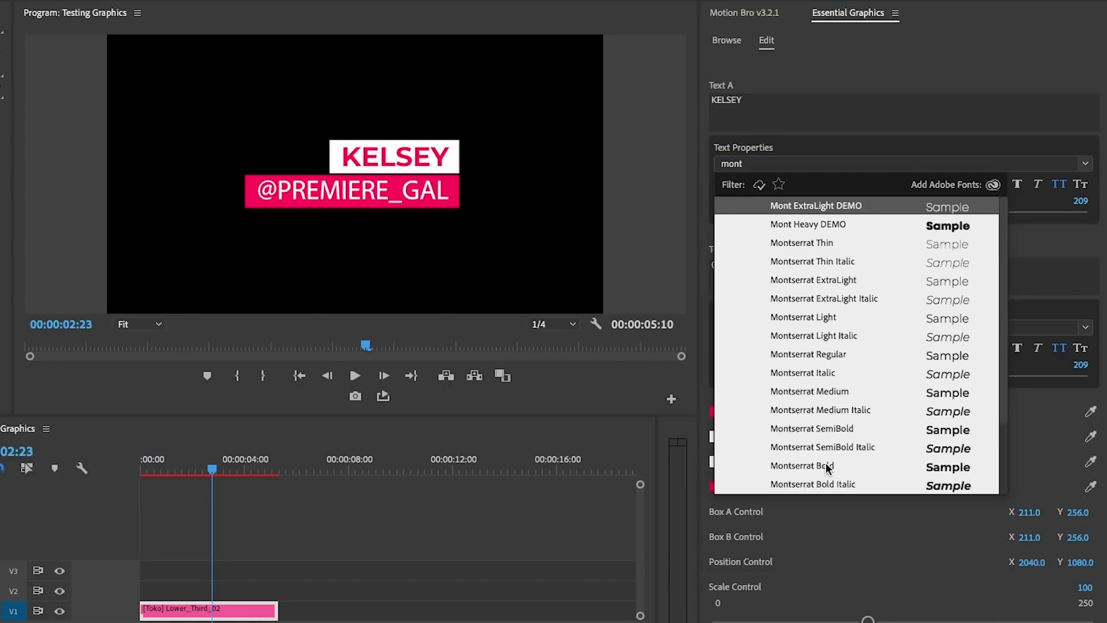
click(828, 461)
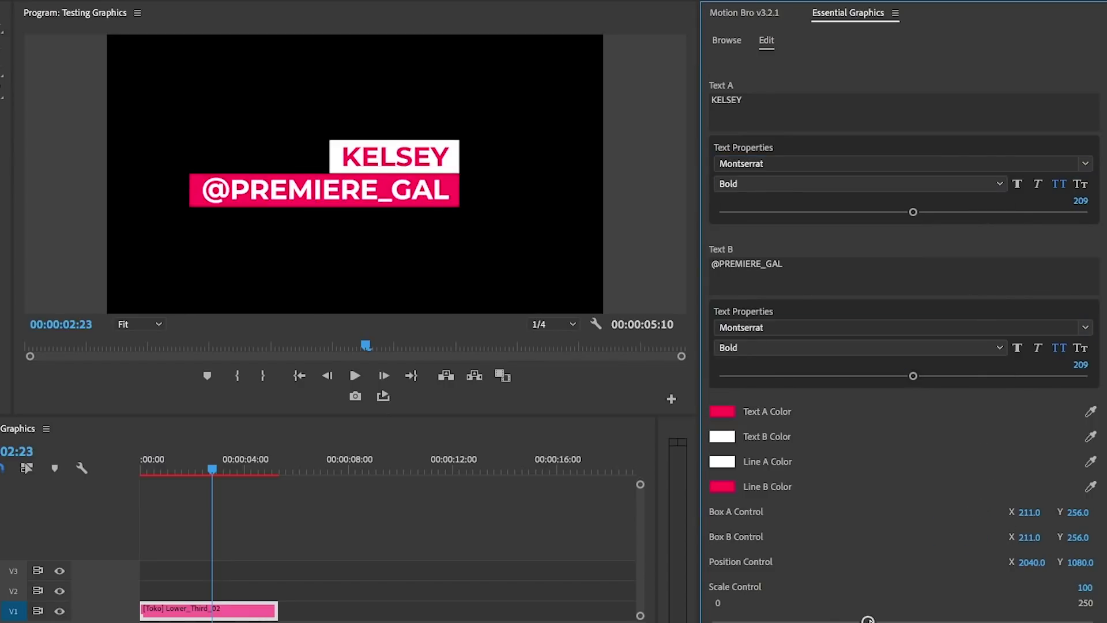
drag(867, 620, 815, 616)
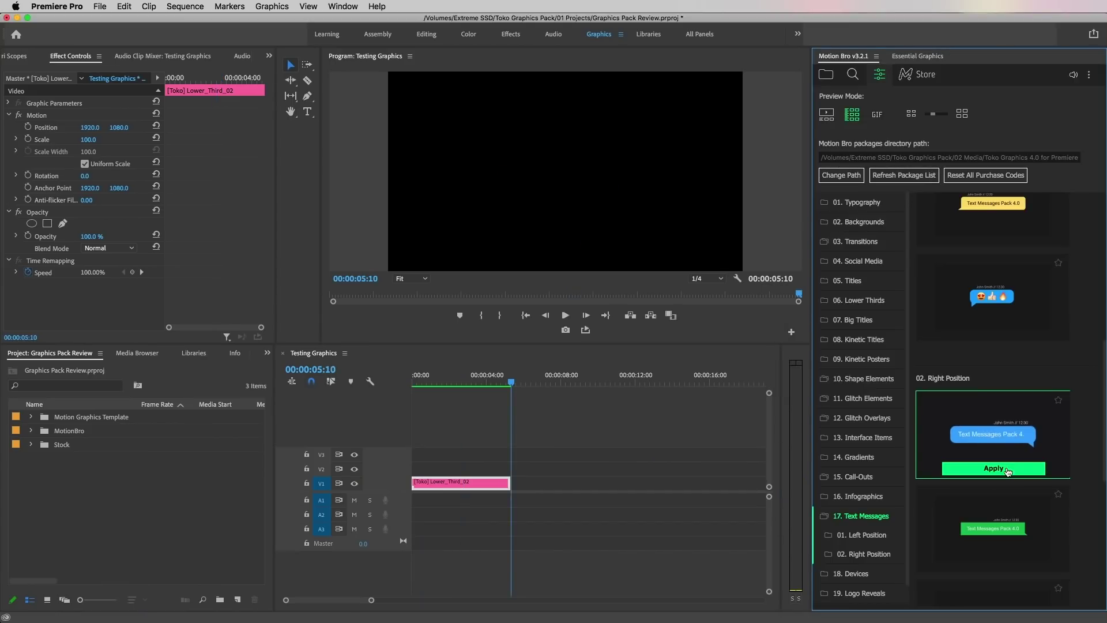
Apply a Text Messages preset, change its text to 'Hello.', and play from the start
click(1006, 470)
click(896, 136)
text(Hello. It's me. I've been wondering if after)
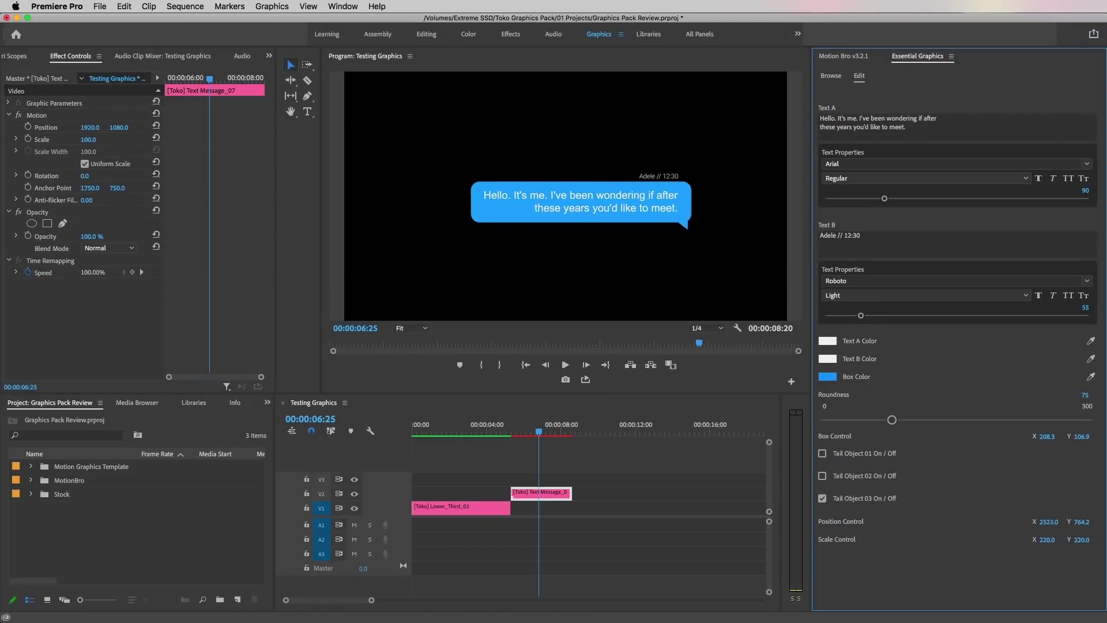
key(Home)
key(space)
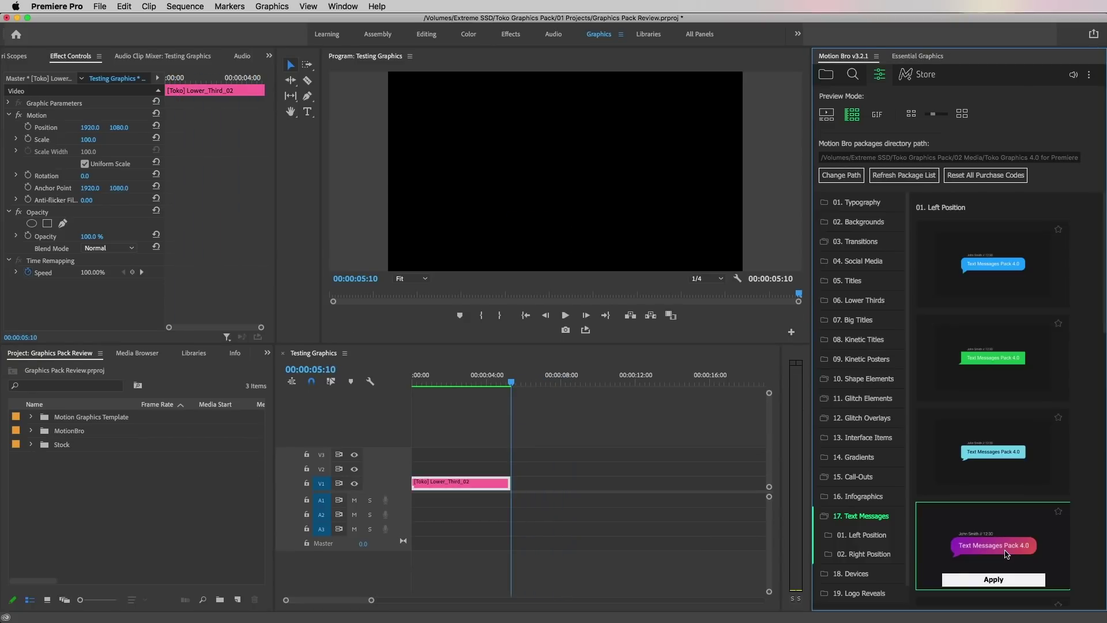
scroll(1001, 545, down, 2)
scroll(1000, 545, down, 2)
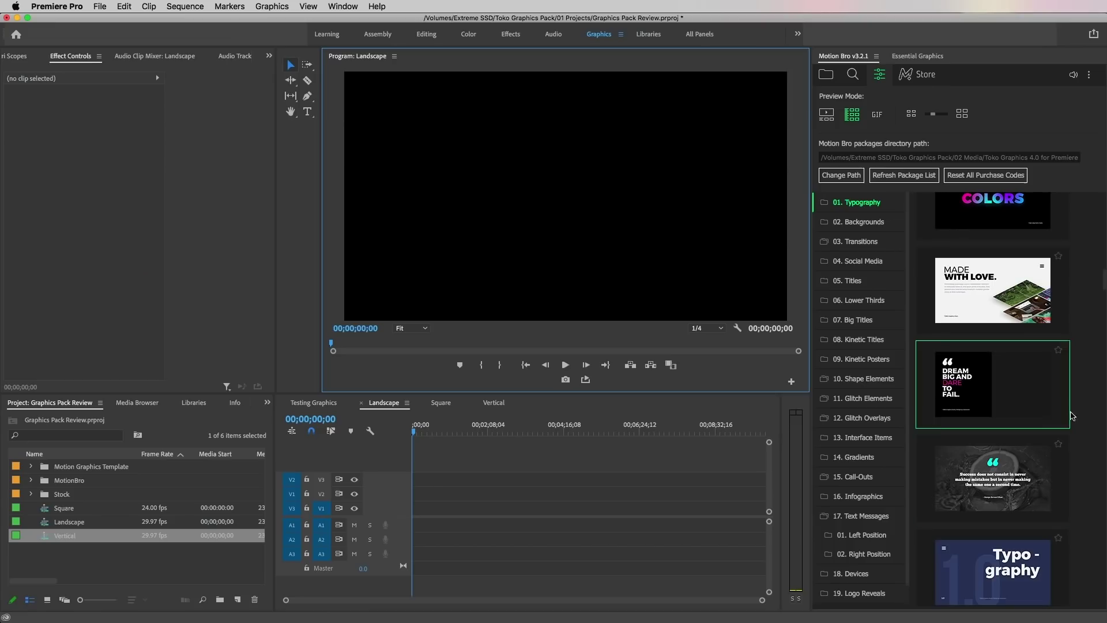
Apply Typography_Slide_19 and a Glitch Element, then trim the typography clip about three seconds shorter
click(1002, 423)
key(space)
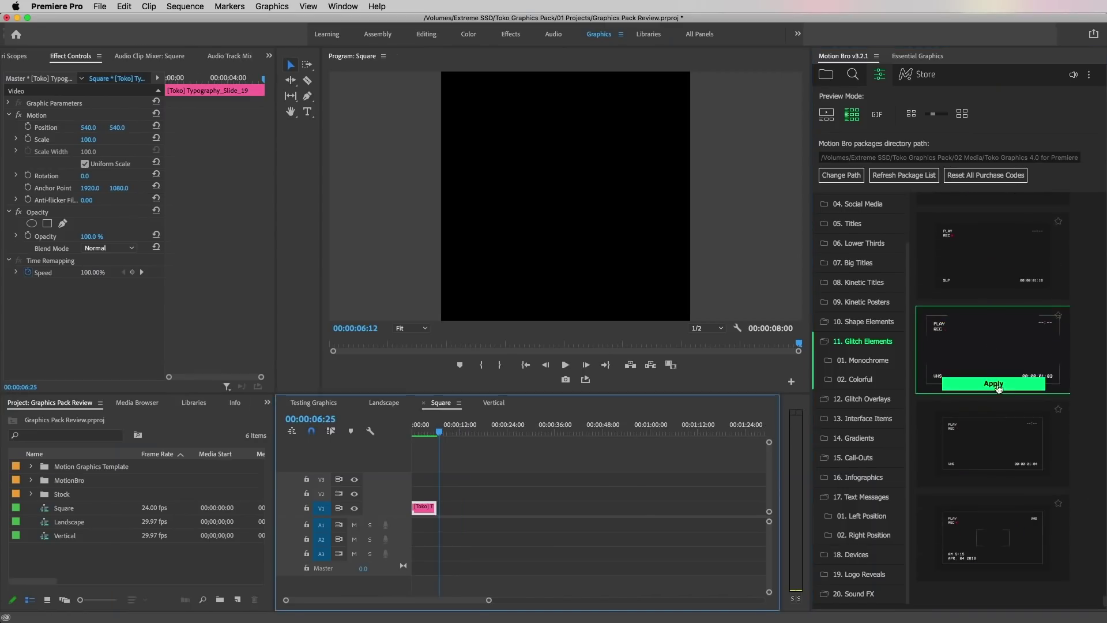
click(990, 384)
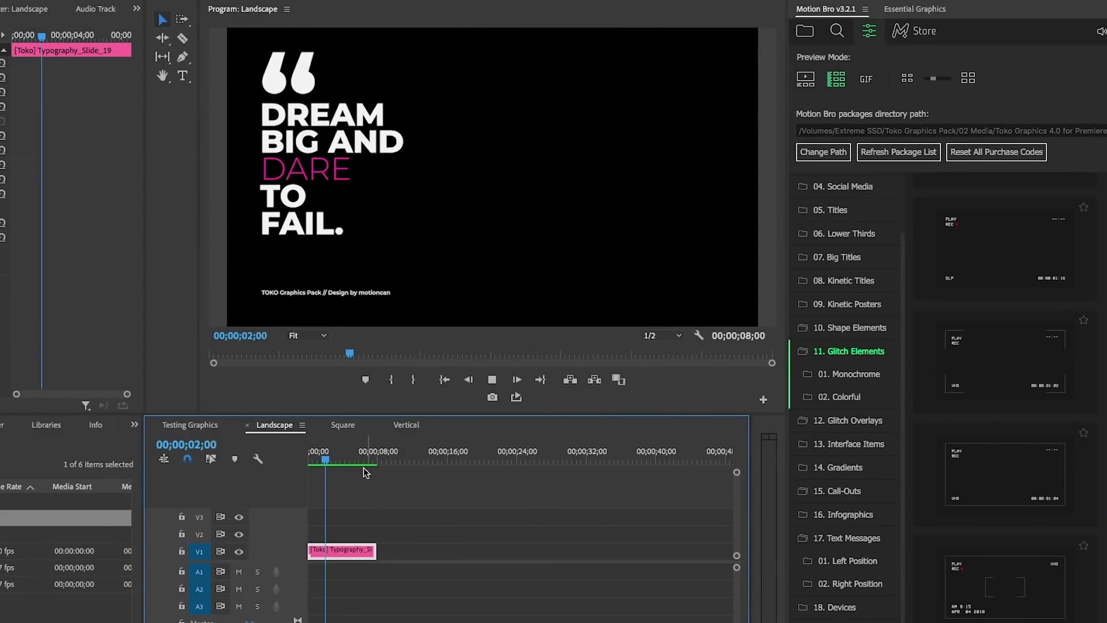
drag(359, 460, 380, 471)
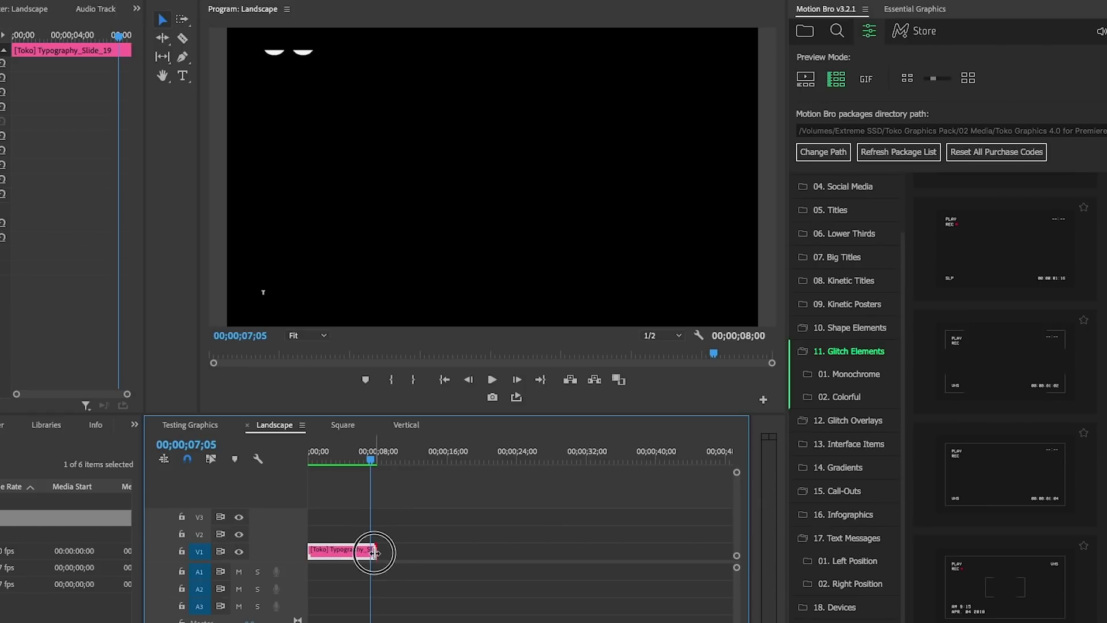
drag(374, 552, 345, 551)
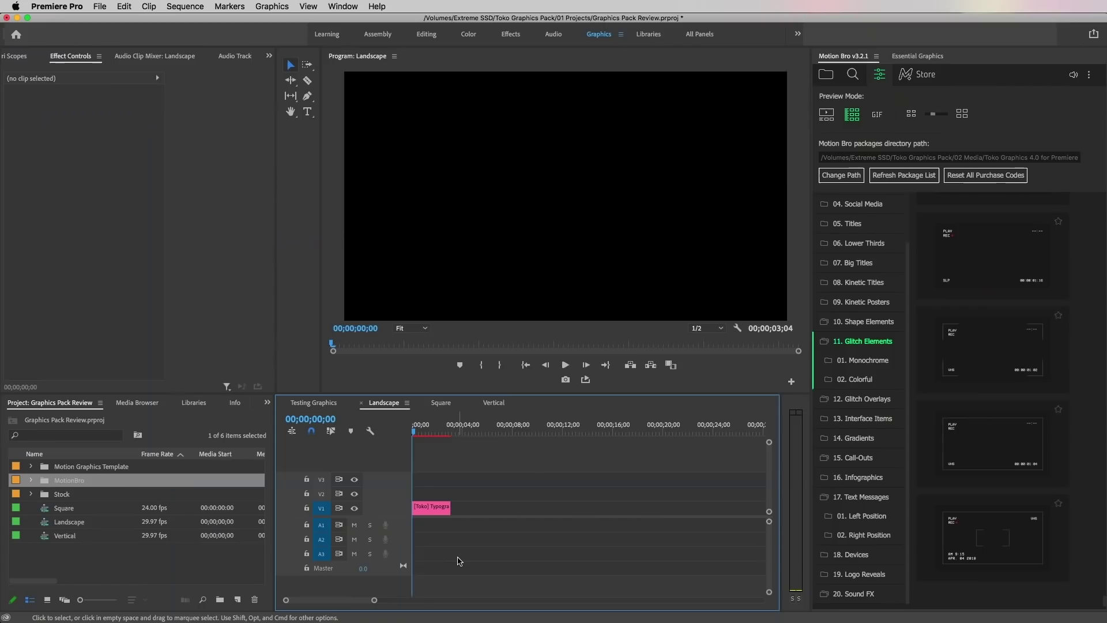